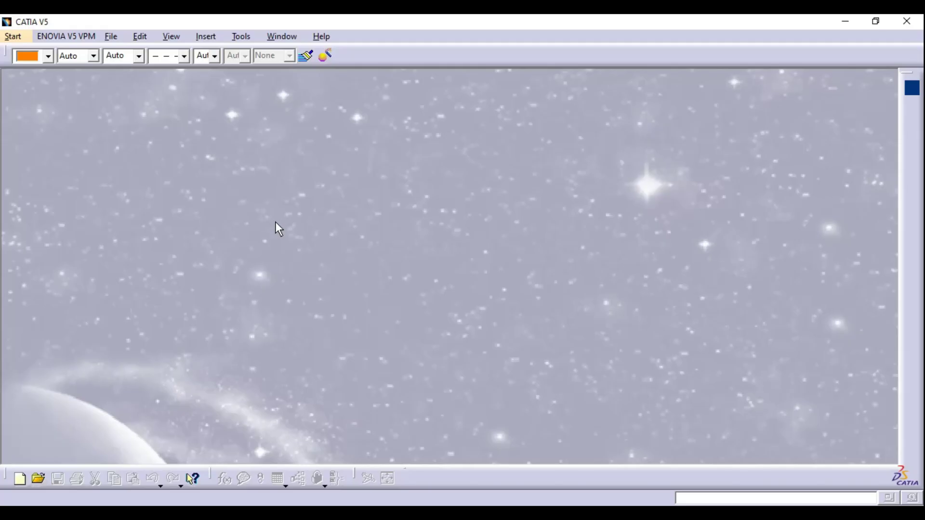
# Create a new Part Design part named 'Anchor Bracket' and switch to its reference drawing.
pyautogui.click(18, 37)
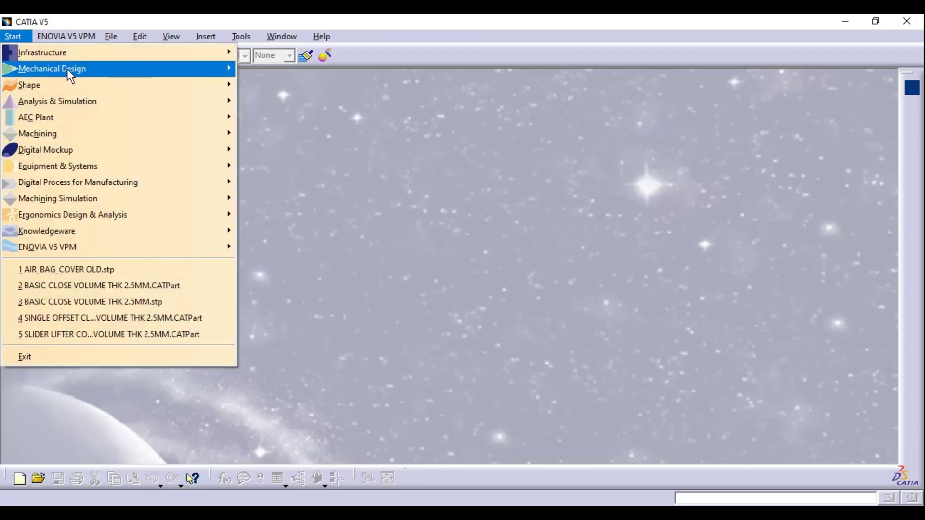
pyautogui.moveTo(152, 71)
pyautogui.click(286, 70)
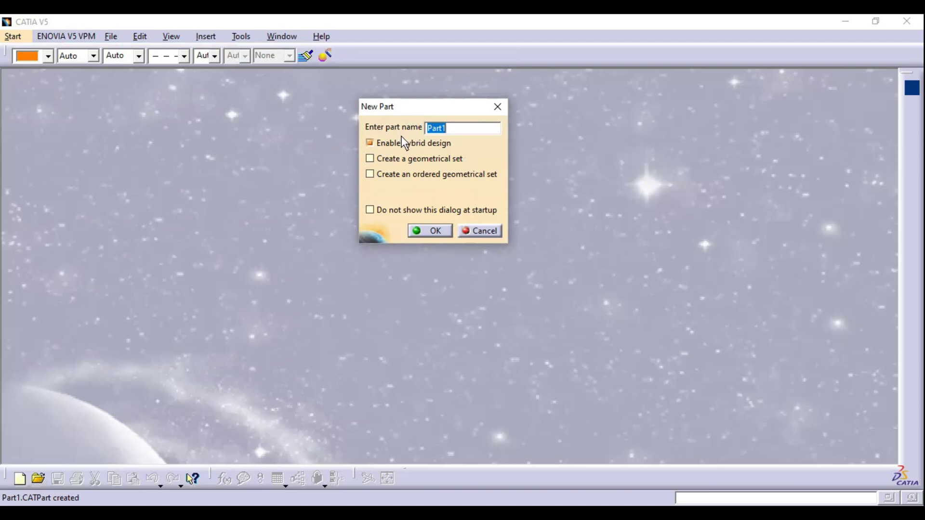
pyautogui.click(455, 131)
pyautogui.write('Anch')
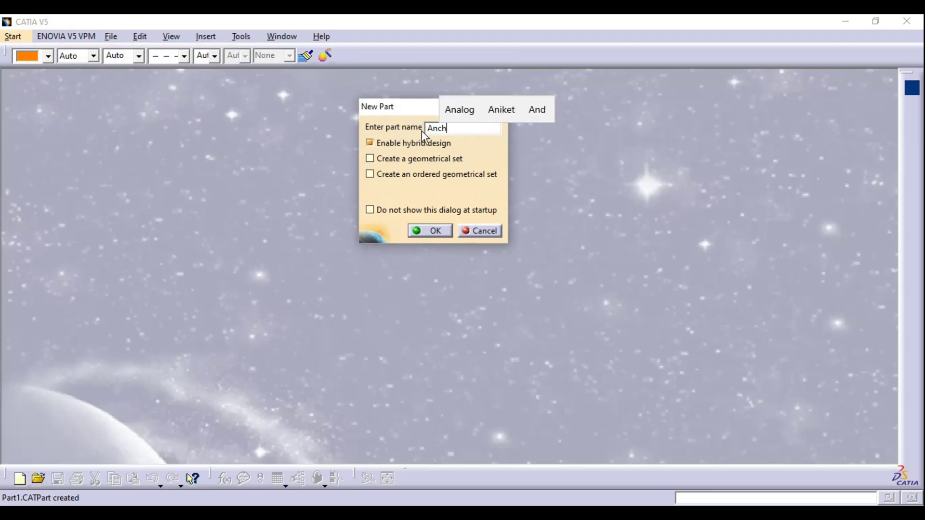
pyautogui.write('or Bracket')
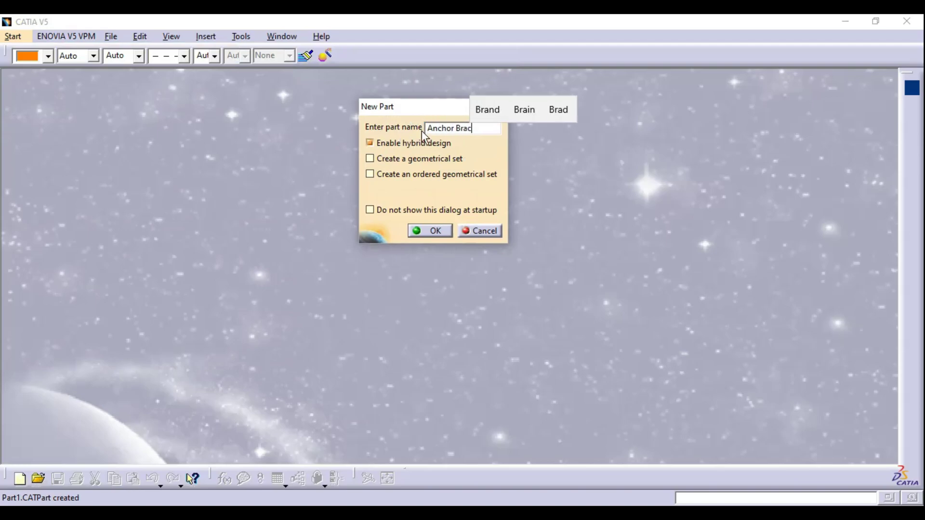
pyautogui.click(436, 233)
pyautogui.hotkey('alt', 'Tab')
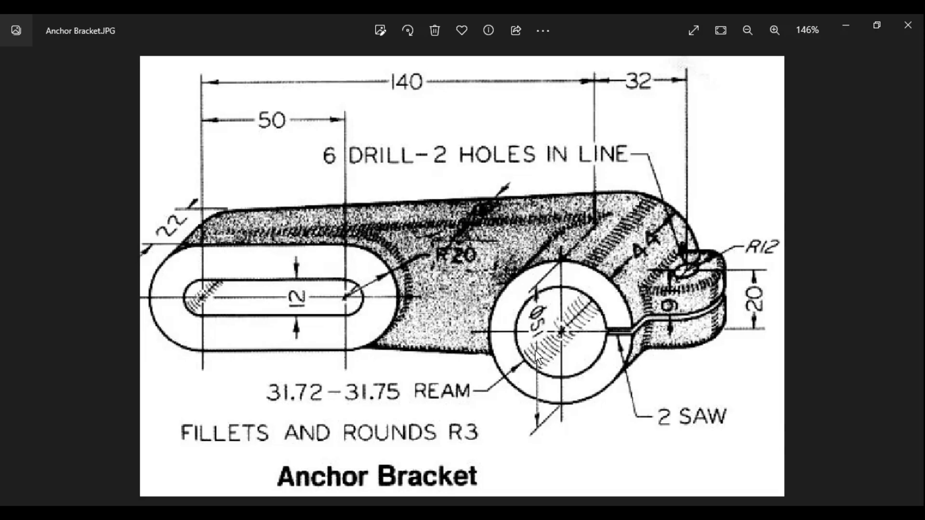
# Back in the part, pick the yz plane in the tree and start a sketch on it.
pyautogui.hotkey('alt', 'Tab')
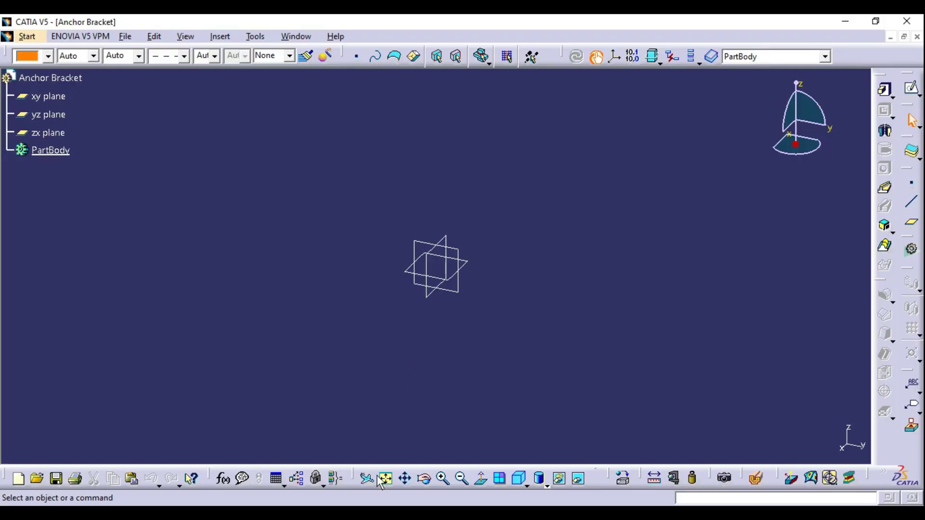
pyautogui.hotkey('alt', 'Tab')
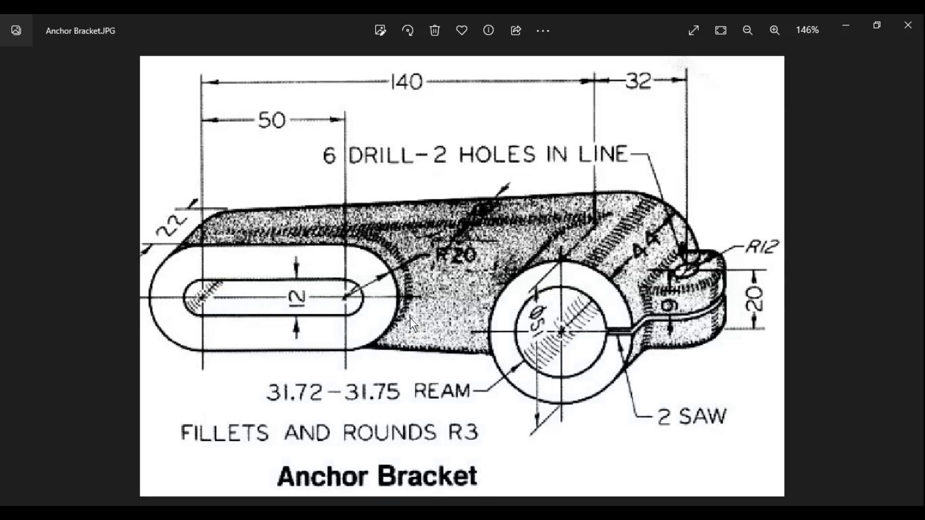
pyautogui.hotkey('alt', 'Tab')
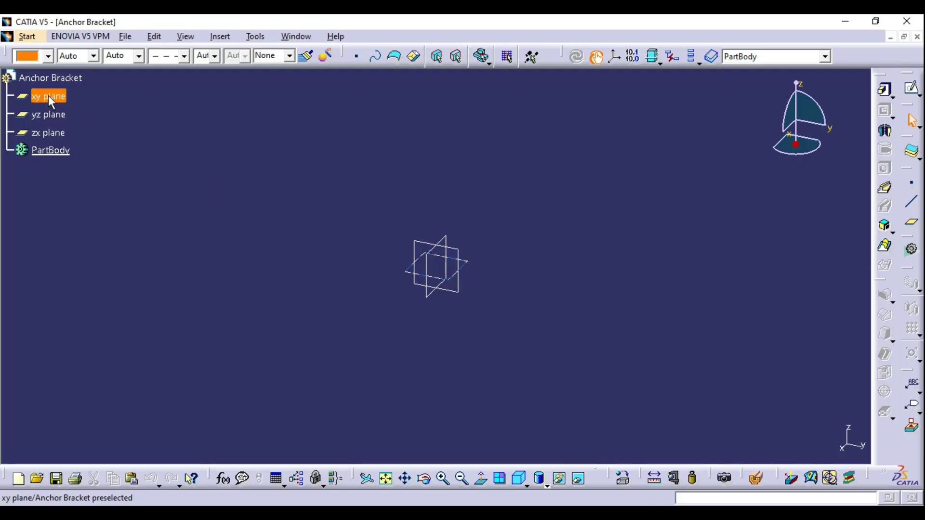
pyautogui.click(48, 95)
pyautogui.click(47, 118)
pyautogui.click(48, 132)
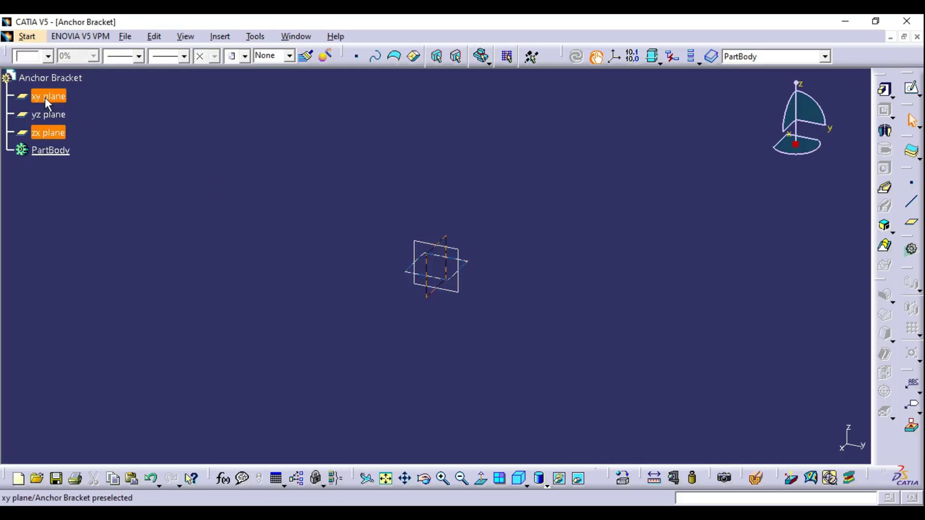
pyautogui.click(45, 97)
pyautogui.click(52, 115)
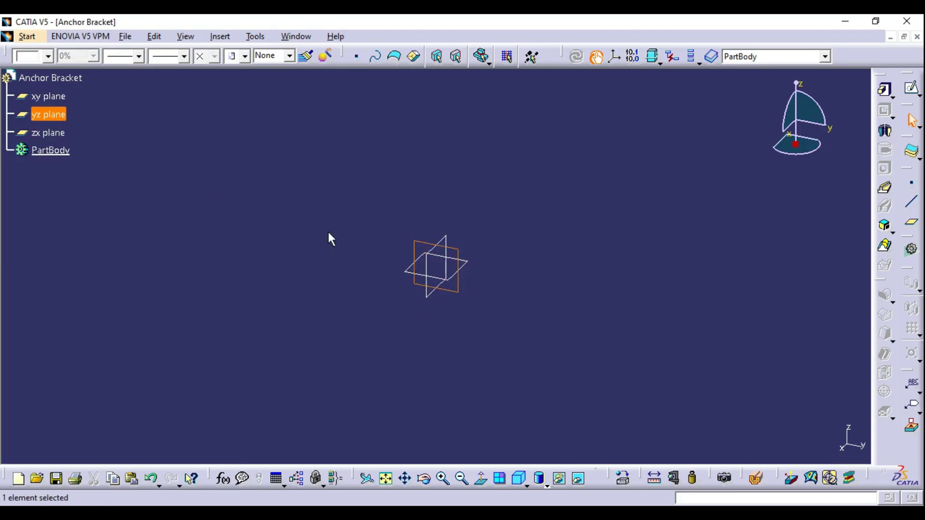
pyautogui.click(51, 130)
pyautogui.click(46, 116)
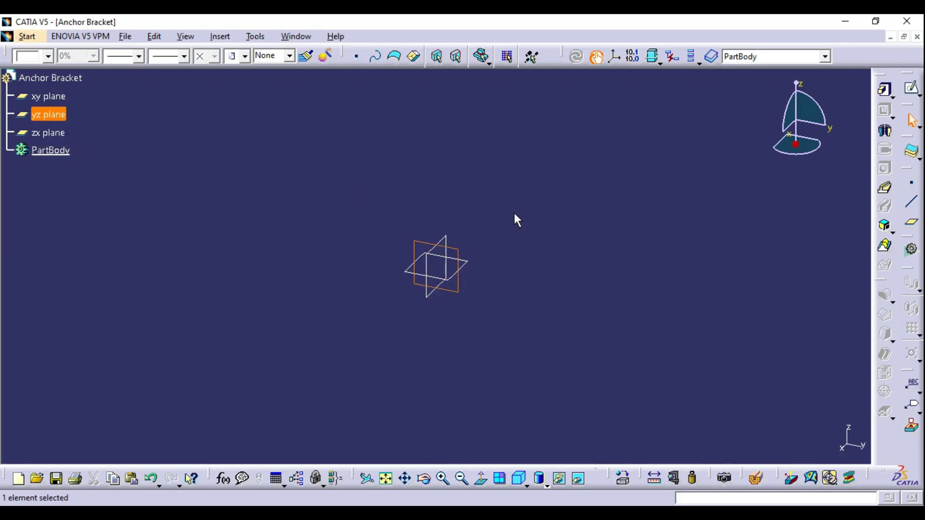
pyautogui.click(912, 95)
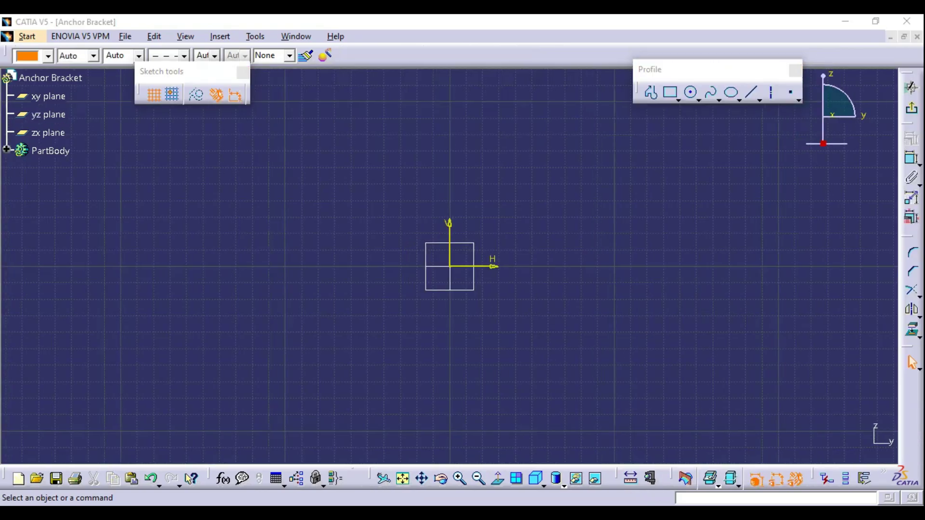
# Draw a circle centred on the sketch origin.
pyautogui.hotkey('alt', 'Tab')
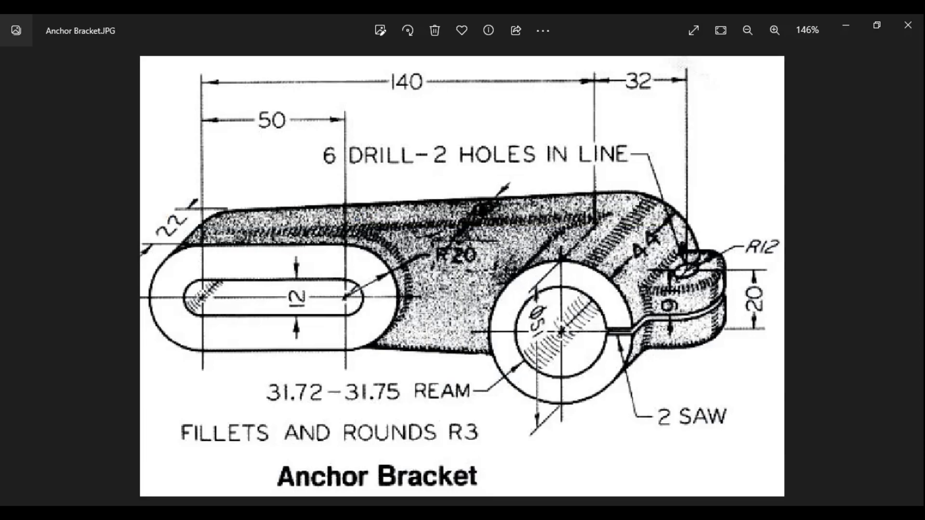
pyautogui.hotkey('alt', 'Tab')
pyautogui.click(690, 93)
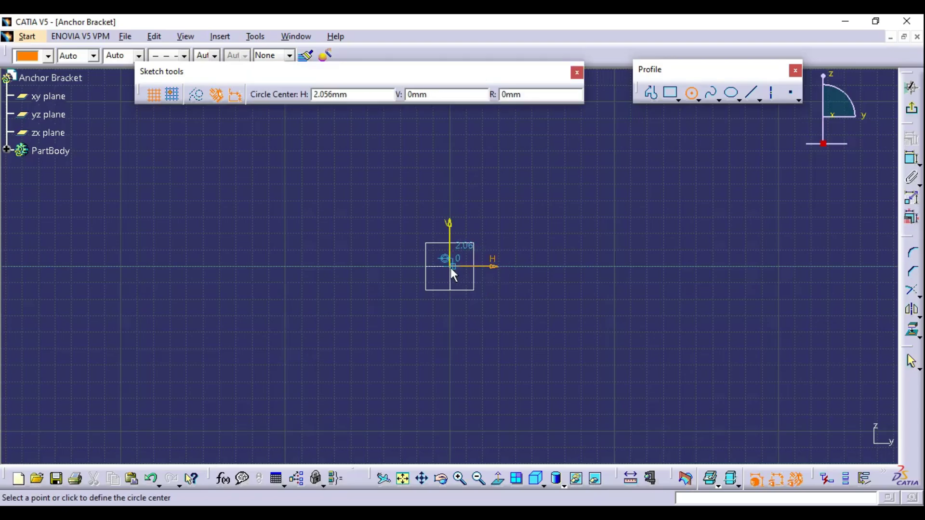
pyautogui.click(450, 266)
pyautogui.click(488, 220)
pyautogui.click(652, 277)
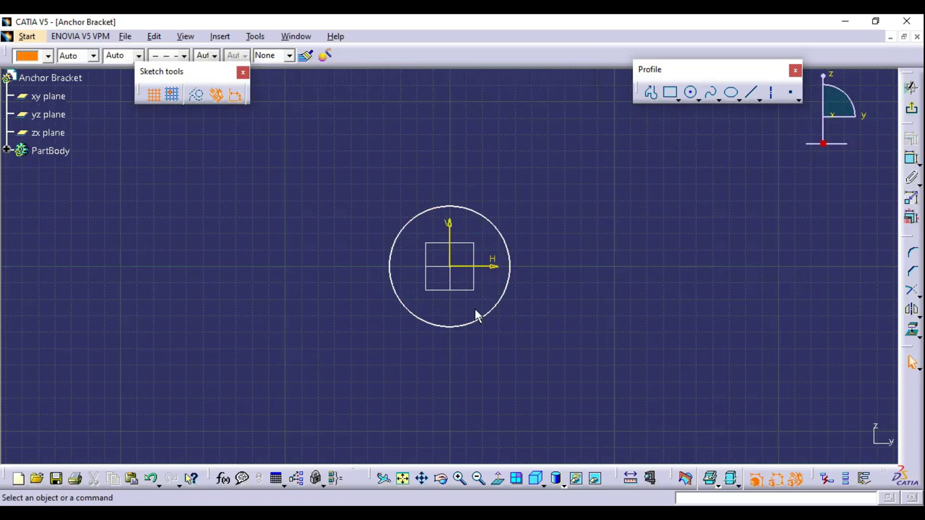
pyautogui.moveTo(475, 315)
pyautogui.mouseDown(button='middle')
pyautogui.moveTo(490, 291)
pyautogui.moveTo(531, 280)
pyautogui.mouseUp(button='middle')
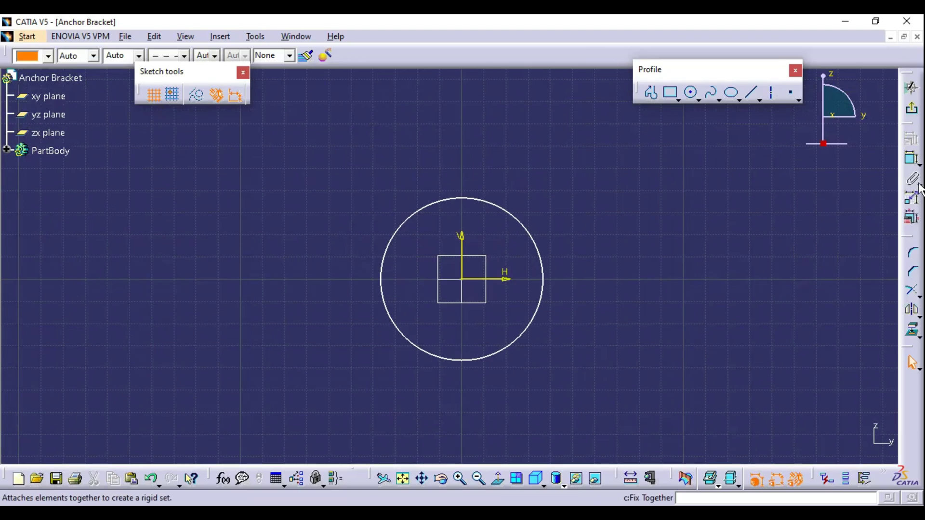
# Constrain the circle's diameter to 51 mm and exit the sketch.
pyautogui.click(911, 158)
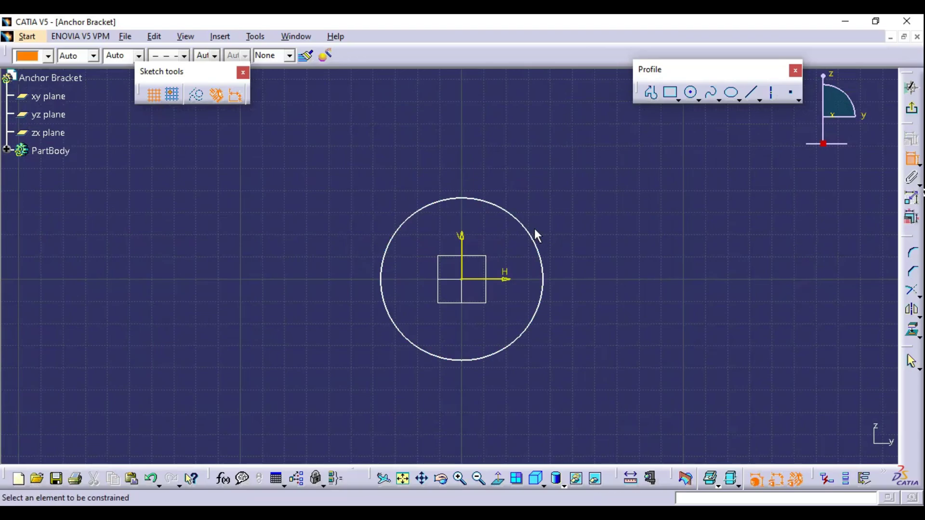
pyautogui.click(534, 228)
pyautogui.click(552, 208)
pyautogui.doubleClick(556, 204)
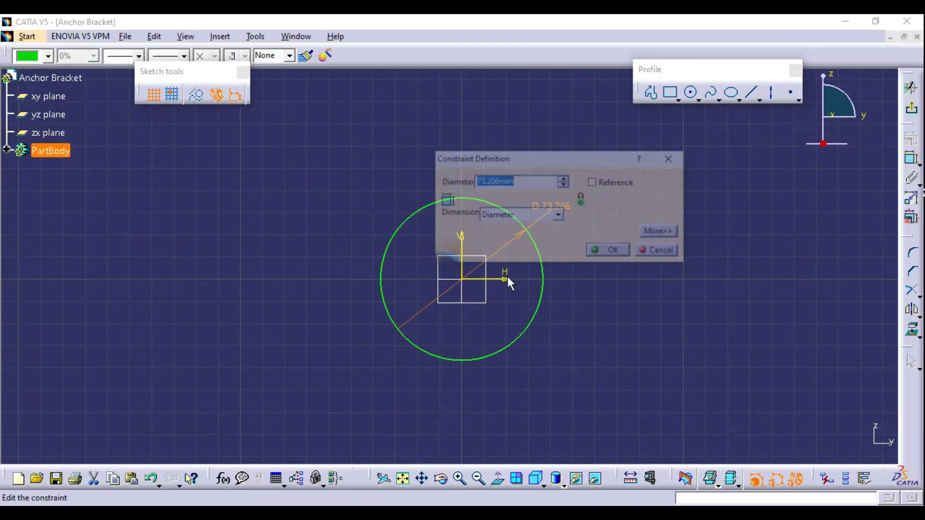
pyautogui.moveTo(513, 163); pyautogui.dragTo(652, 161)
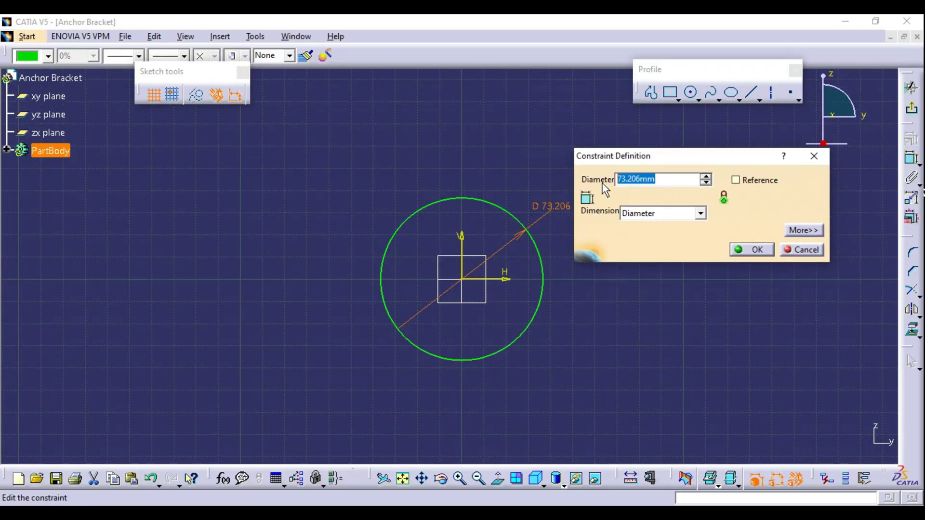
pyautogui.write('51')
pyautogui.press('Return')
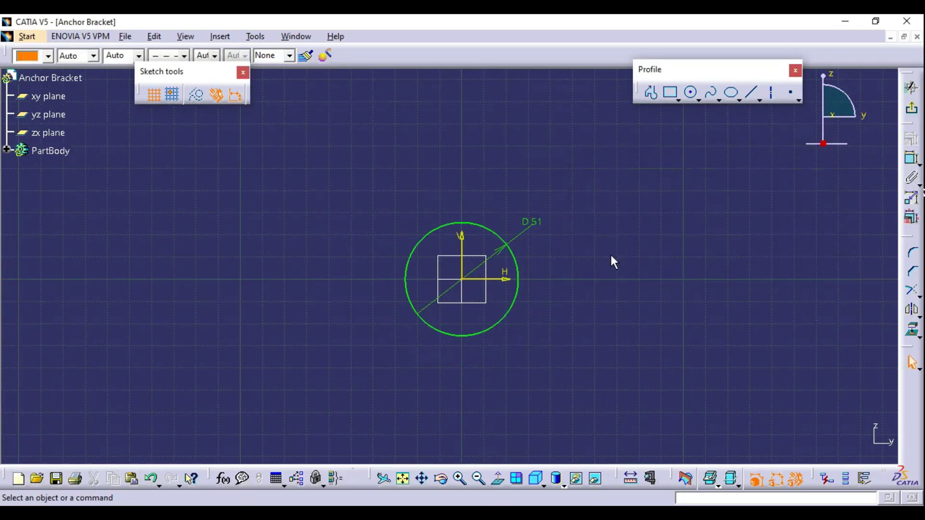
pyautogui.moveTo(611, 258); pyautogui.dragTo(600, 282, button='middle')
pyautogui.click(911, 87)
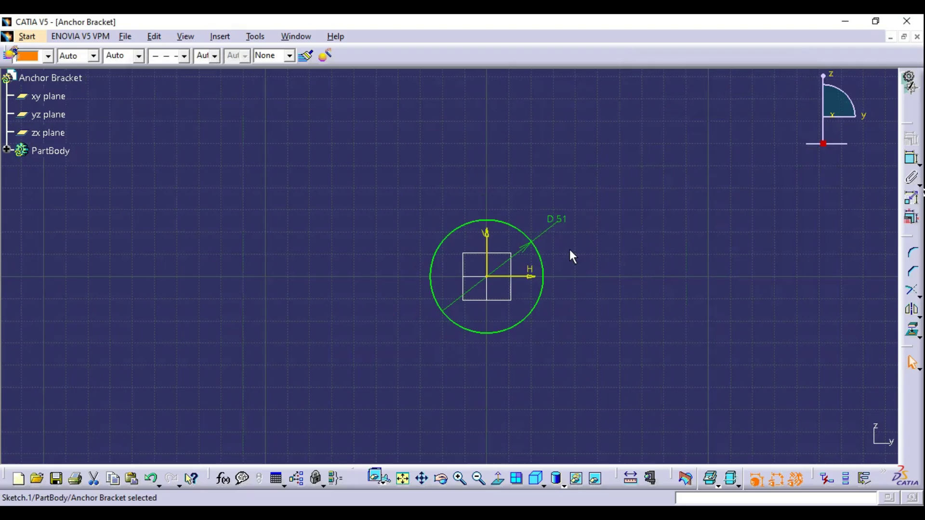
# Pad the circle sketch, previewing a 44 mm length.
pyautogui.click(517, 266)
pyautogui.hotkey('alt', 'Tab')
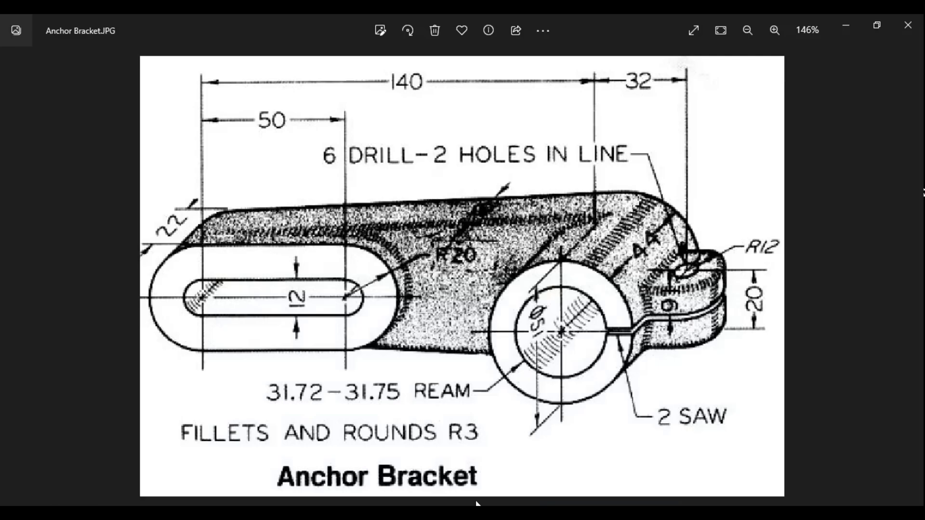
pyautogui.hotkey('alt', 'Tab')
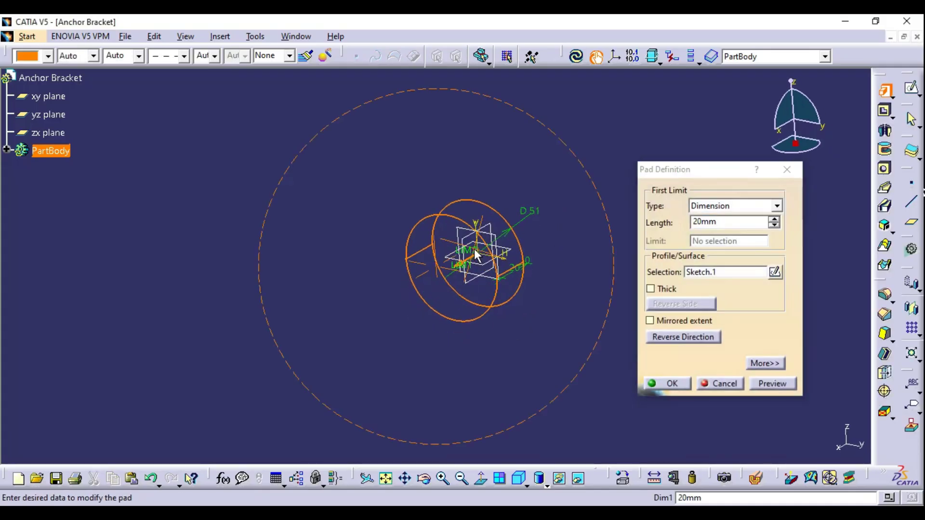
pyautogui.doubleClick(734, 223)
pyautogui.write('44')
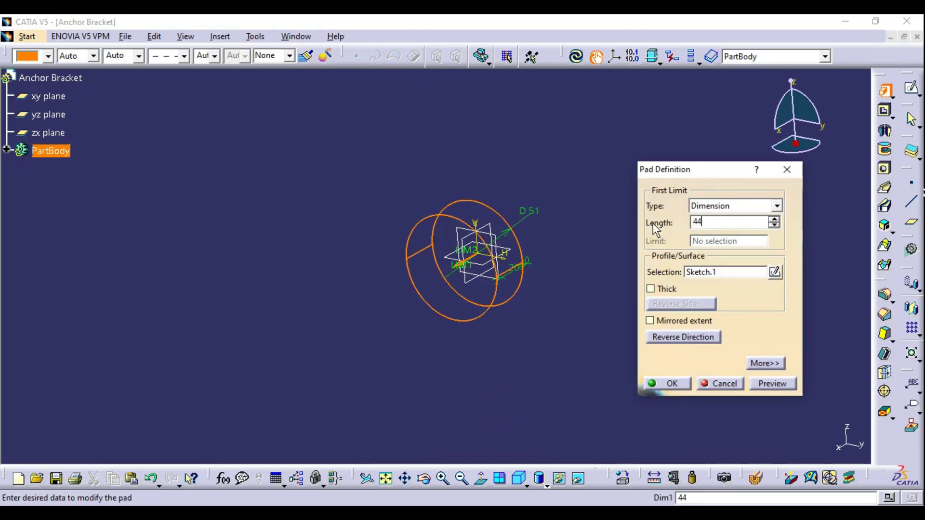
pyautogui.click(758, 384)
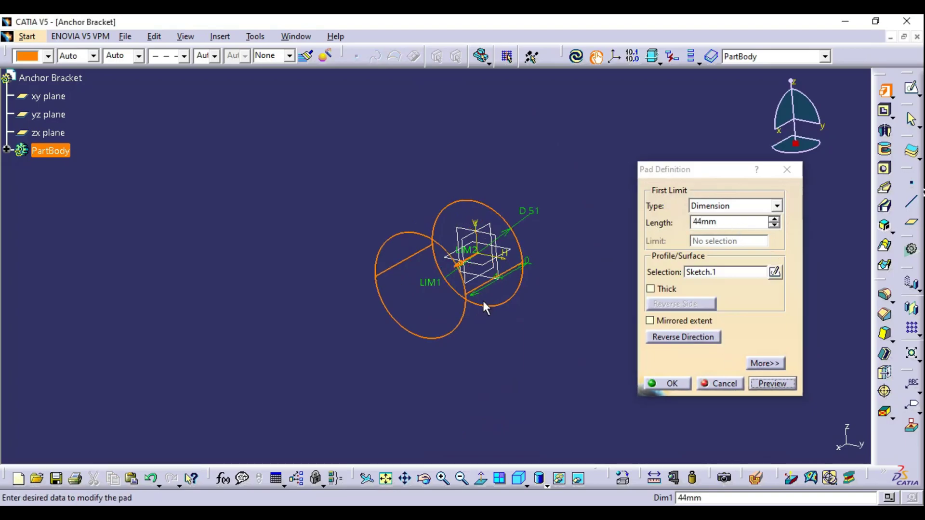
pyautogui.moveTo(483, 300); pyautogui.dragTo(452, 325, button='middle')
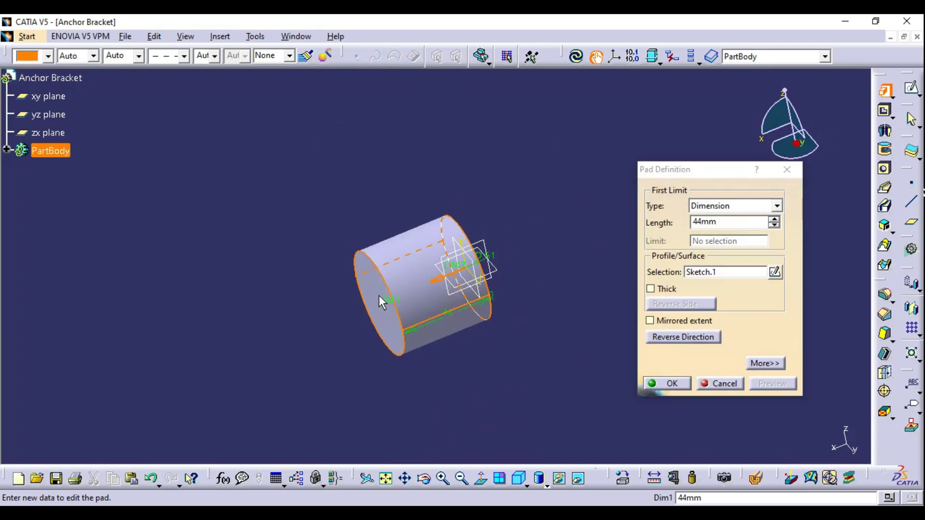
# Change the pad to a mirrored 22 mm extent and create it.
pyautogui.hotkey('alt', 'Tab')
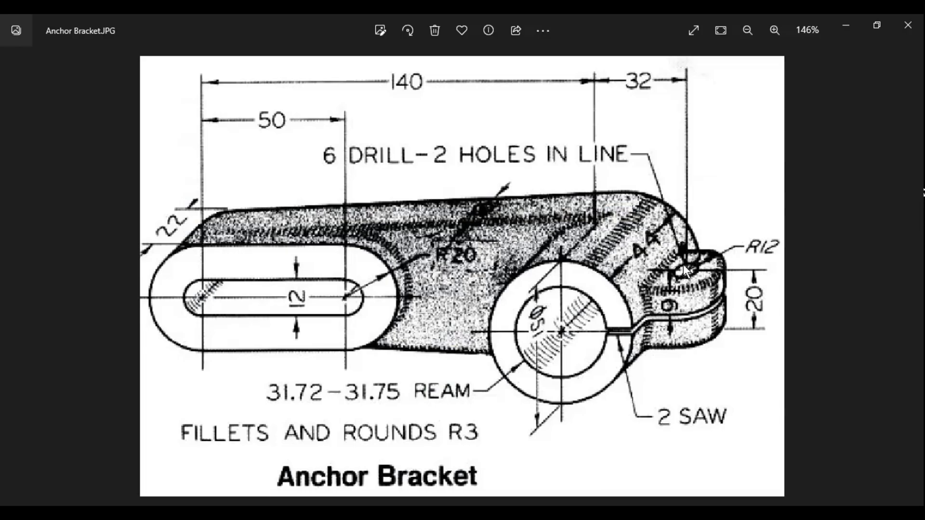
pyautogui.click(452, 504)
pyautogui.click(716, 207)
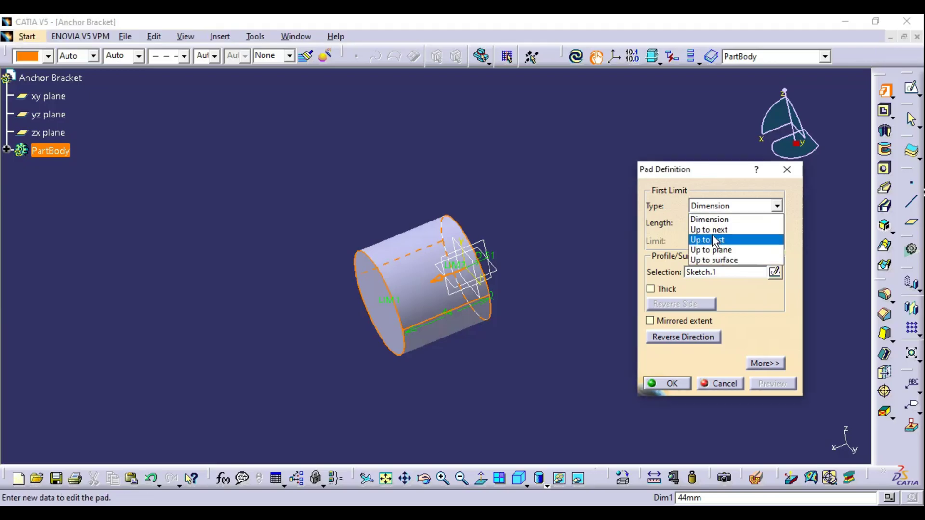
pyautogui.click(659, 334)
pyautogui.click(684, 320)
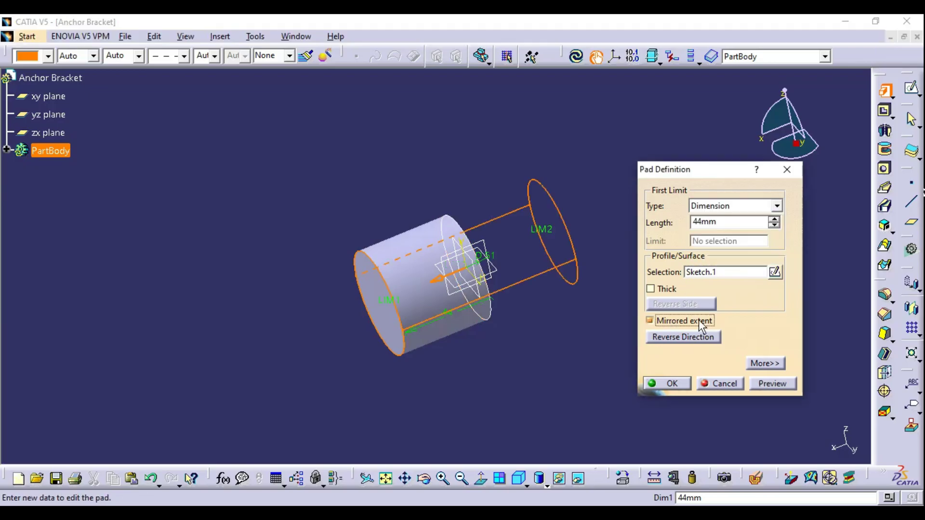
pyautogui.doubleClick(733, 222)
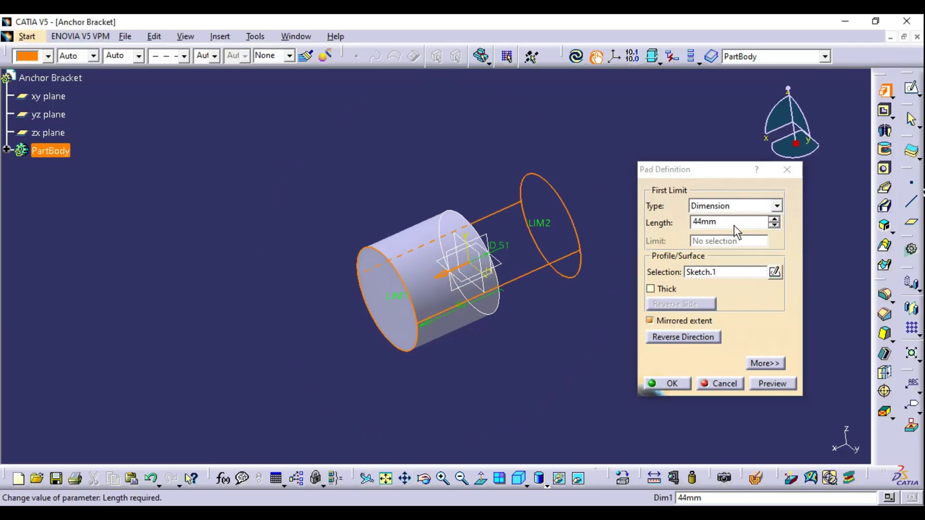
pyautogui.write('22')
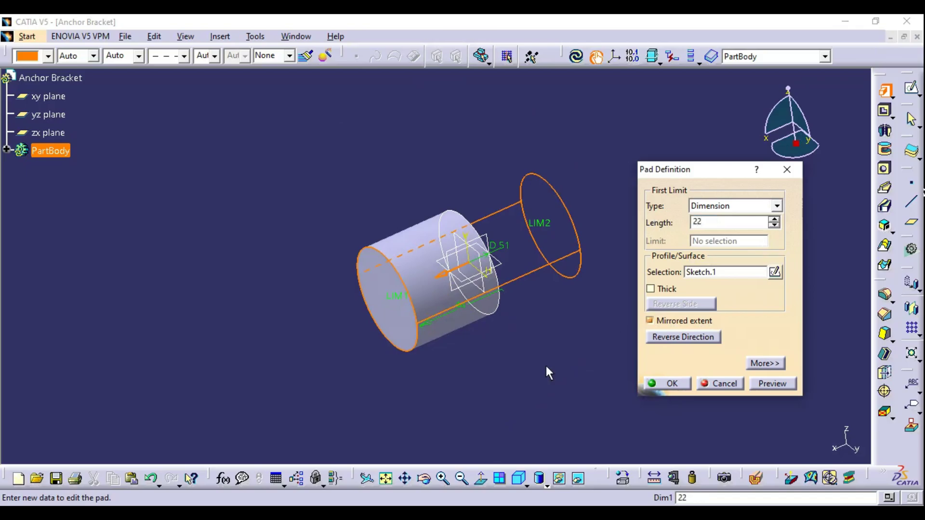
pyautogui.middleClick(483, 287)
pyautogui.moveTo(482, 287); pyautogui.dragTo(530, 273, button='middle')
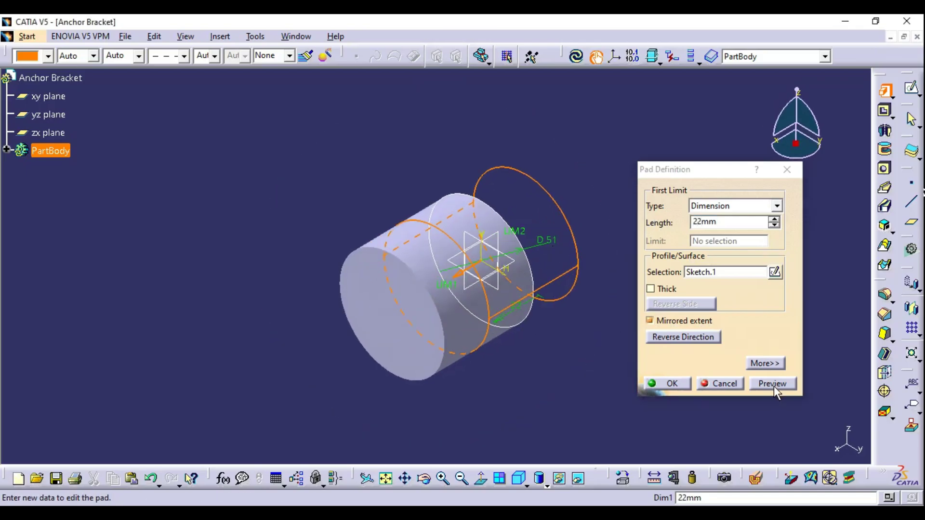
pyautogui.click(672, 381)
# Set the display style to Shading with Edges.
pyautogui.moveTo(489, 330)
pyautogui.mouseDown(button='middle')
pyautogui.moveTo(530, 272)
pyautogui.moveTo(524, 304)
pyautogui.moveTo(500, 310)
pyautogui.moveTo(496, 294)
pyautogui.mouseUp(button='middle')
pyautogui.click(539, 478)
pyautogui.click(550, 424)
pyautogui.click(539, 478)
pyautogui.click(546, 485)
pyautogui.click(553, 401)
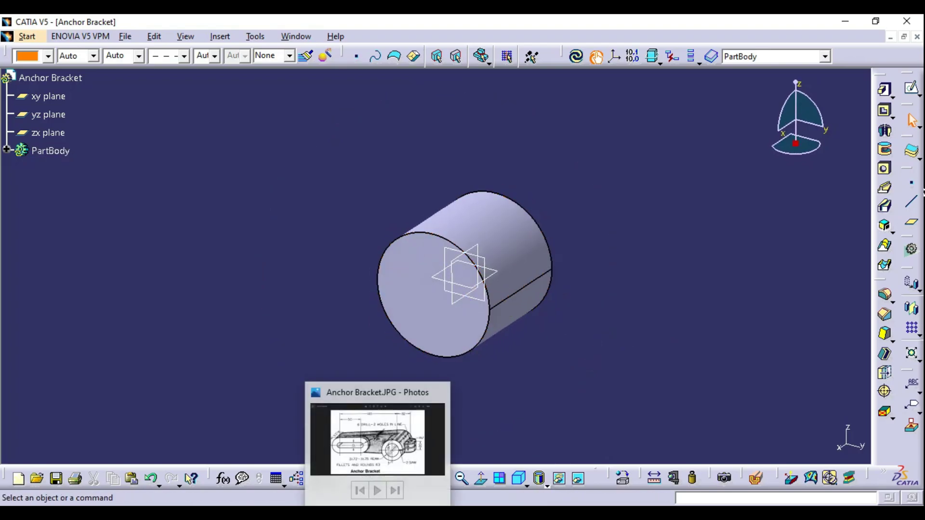
pyautogui.click(388, 451)
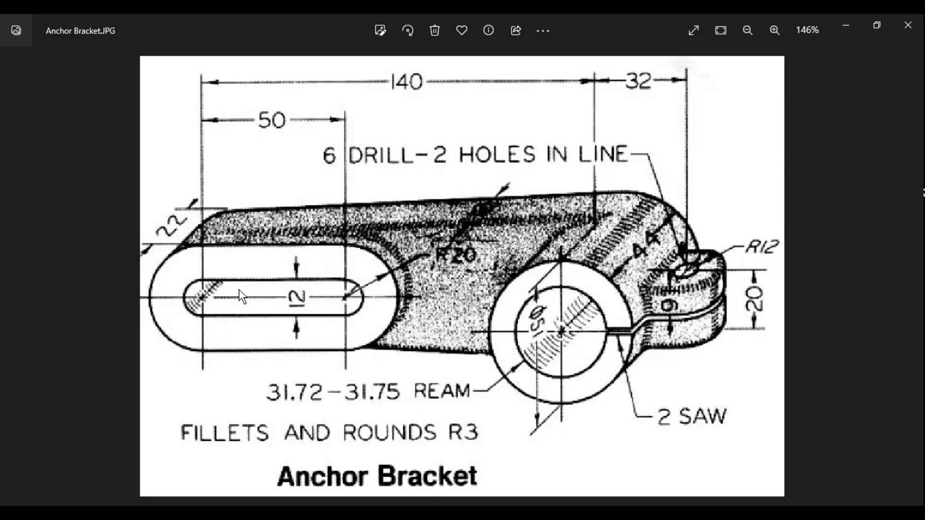
pyautogui.click(394, 502)
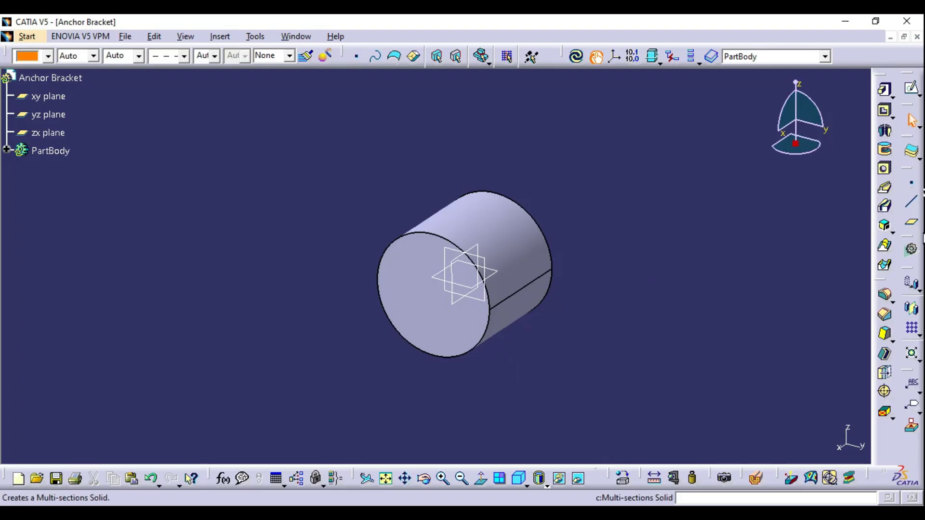
pyautogui.click(394, 505)
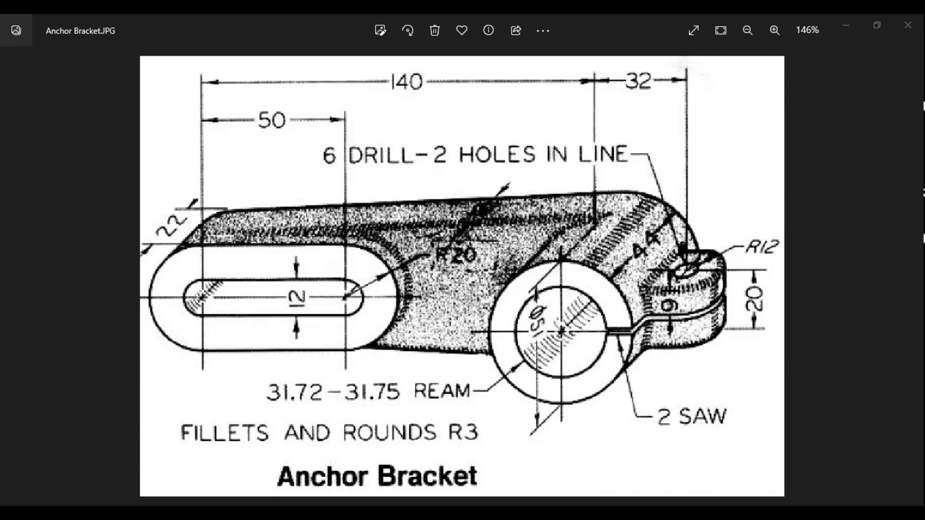
pyautogui.hotkey('alt', 'Tab')
pyautogui.moveTo(617, 308); pyautogui.dragTo(429, 355, button='middle')
pyautogui.click(479, 276)
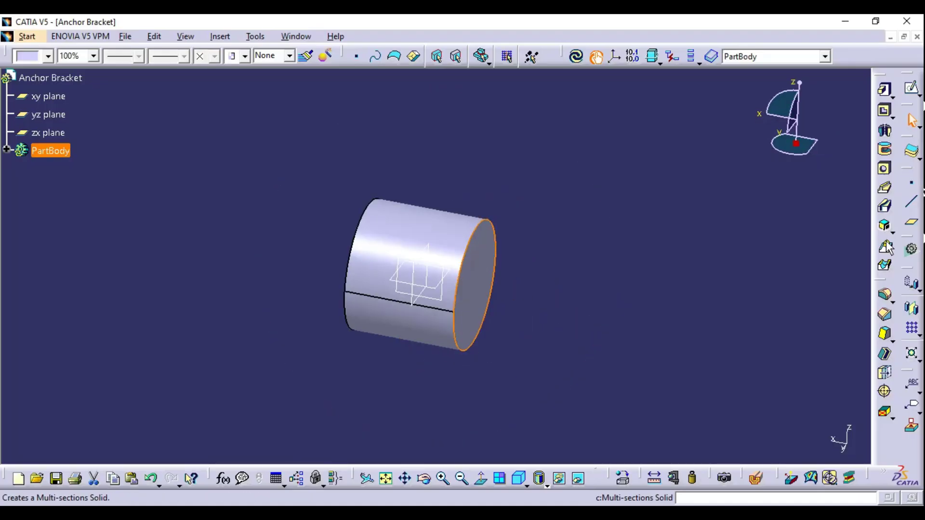
# Open Sketch.2 on the cylinder's end face and view it normal to the plane.
pyautogui.click(911, 87)
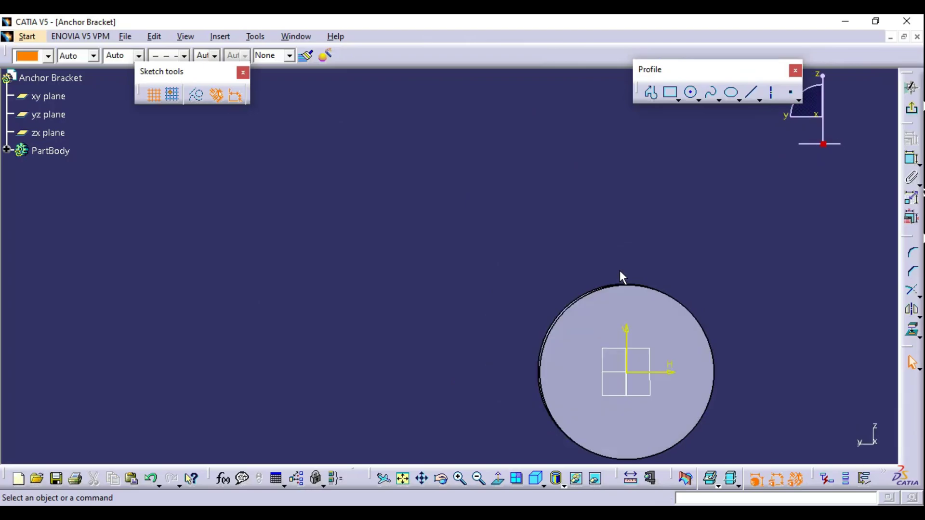
pyautogui.moveTo(673, 375)
pyautogui.mouseDown(button='middle')
pyautogui.moveTo(484, 244)
pyautogui.moveTo(484, 271)
pyautogui.mouseUp(button='middle')
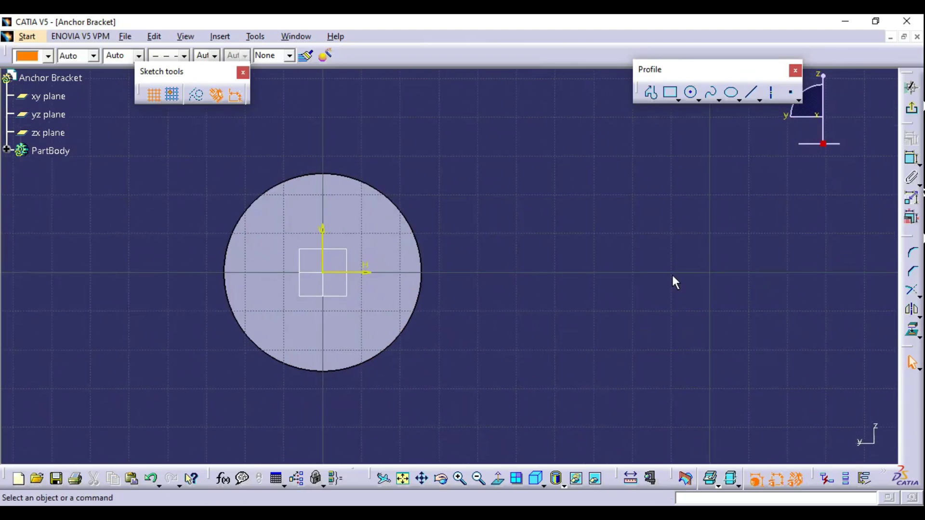
pyautogui.moveTo(672, 281); pyautogui.dragTo(699, 280, button='middle')
pyautogui.hotkey('alt', 'Tab')
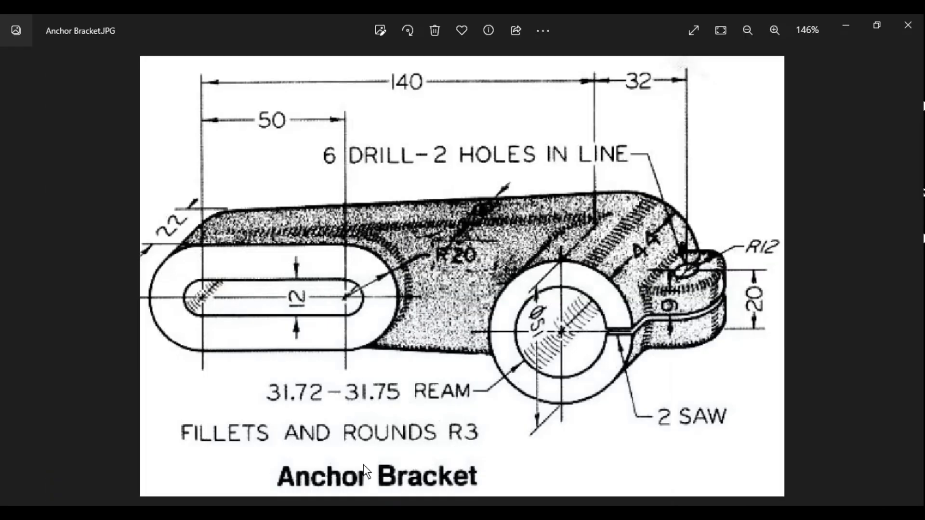
pyautogui.hotkey('alt', 'Tab')
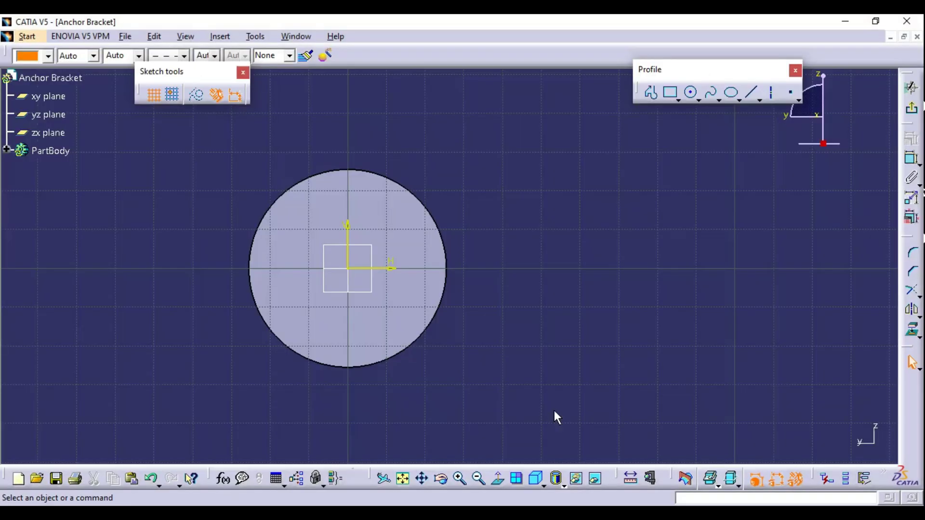
pyautogui.click(500, 479)
pyautogui.moveTo(529, 331)
pyautogui.mouseDown(button='middle')
pyautogui.moveTo(524, 384)
pyautogui.moveTo(543, 332)
pyautogui.mouseUp(button='middle')
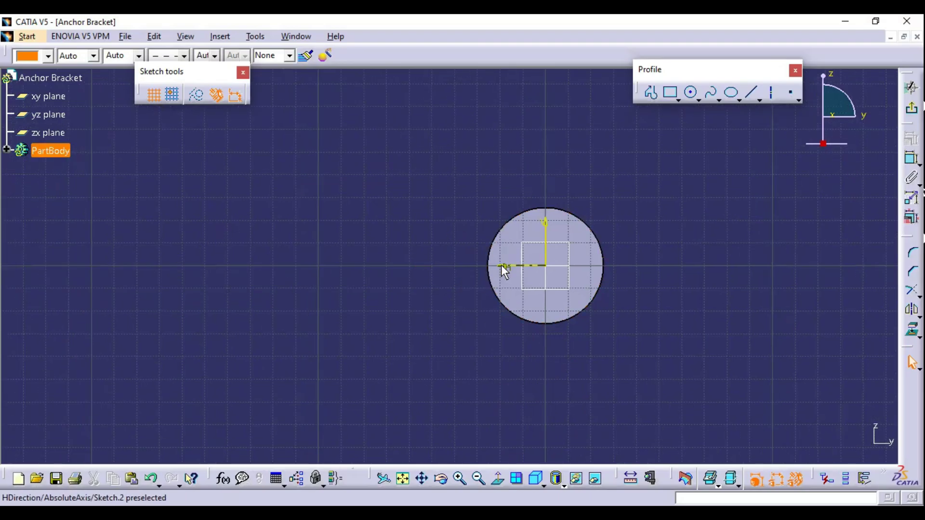
pyautogui.click(499, 481)
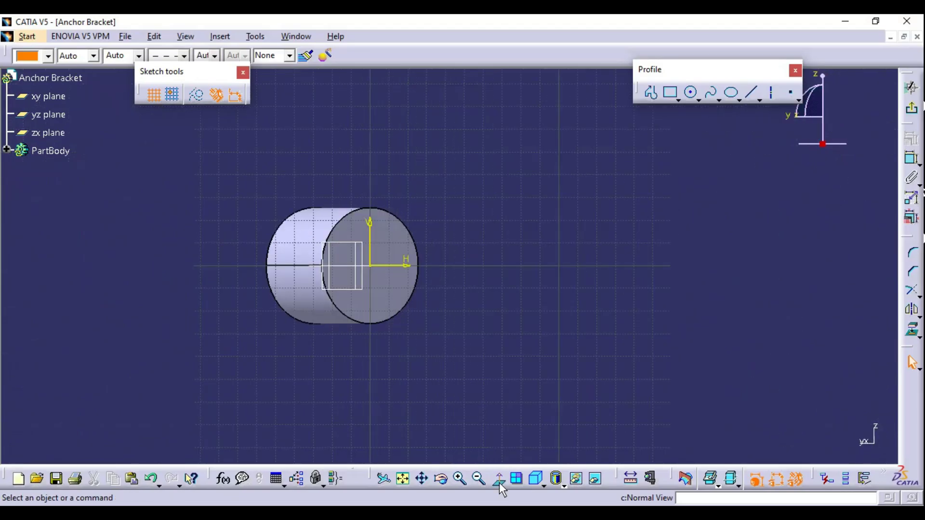
pyautogui.click(499, 483)
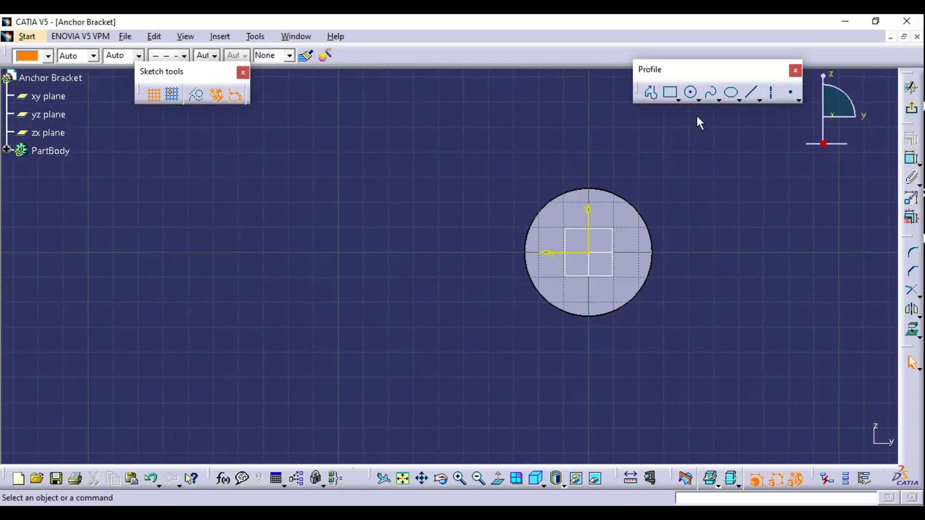
# Draw an elongated slot on the horizontal axis left of the circle.
pyautogui.click(678, 99)
pyautogui.moveTo(685, 113); pyautogui.dragTo(671, 157)
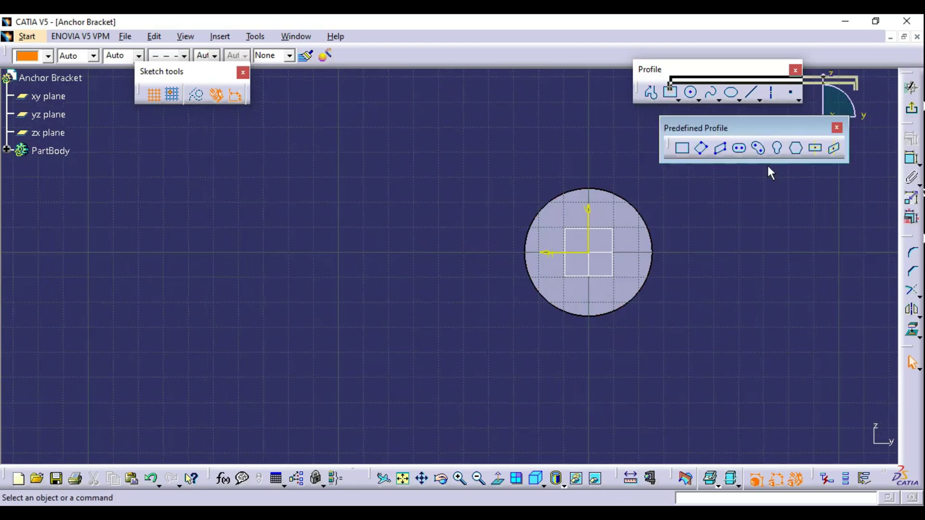
pyautogui.click(740, 150)
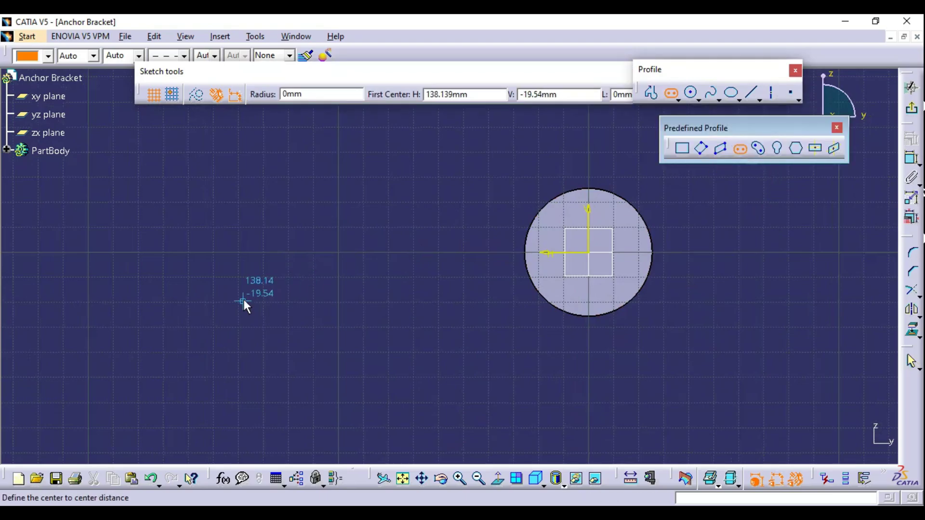
pyautogui.click(216, 252)
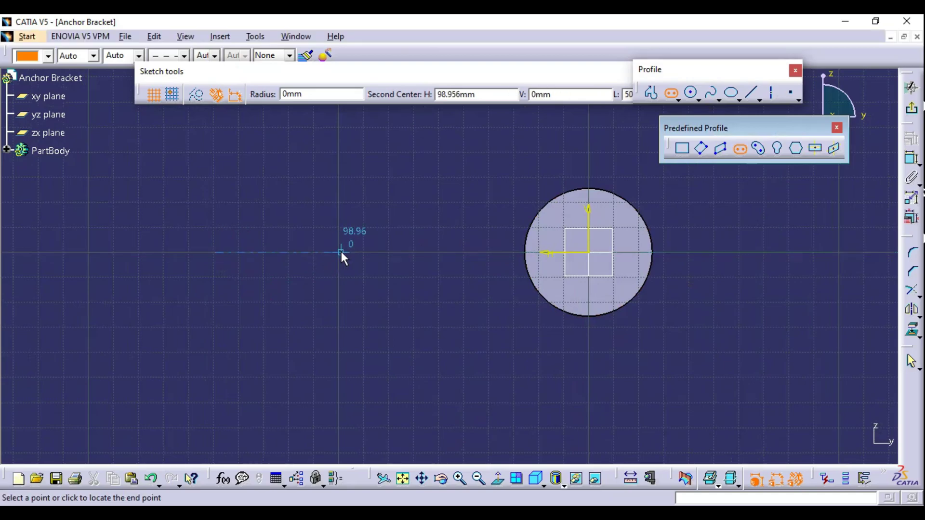
pyautogui.click(341, 251)
pyautogui.click(351, 236)
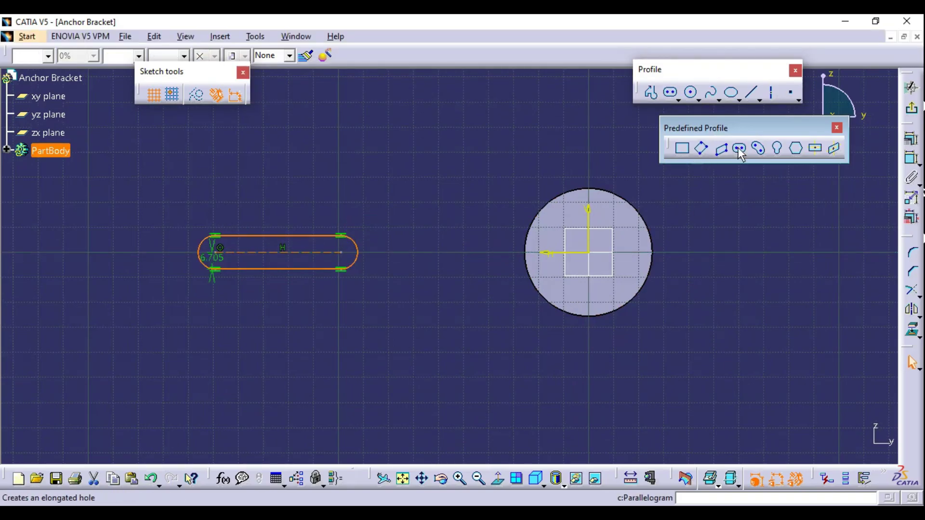
# Draw a larger concentric elongated slot outline around the first slot.
pyautogui.click(758, 148)
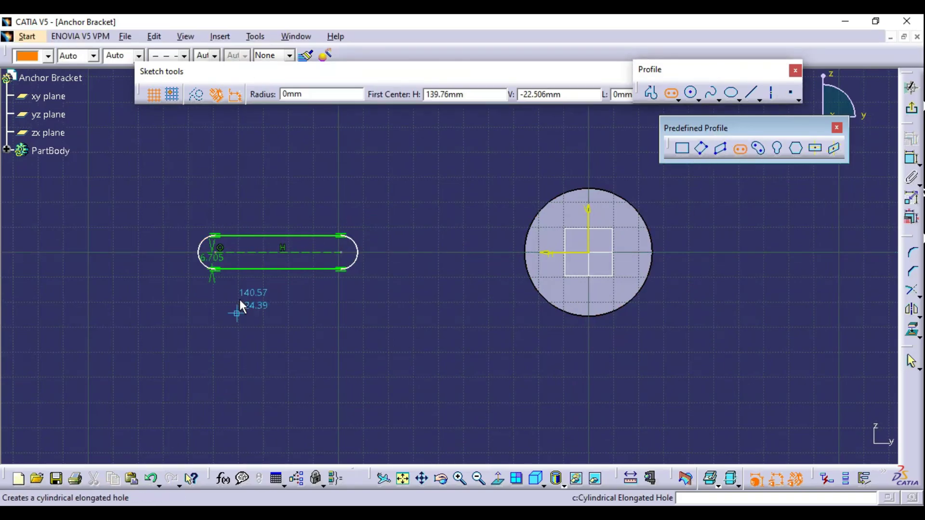
pyautogui.click(215, 252)
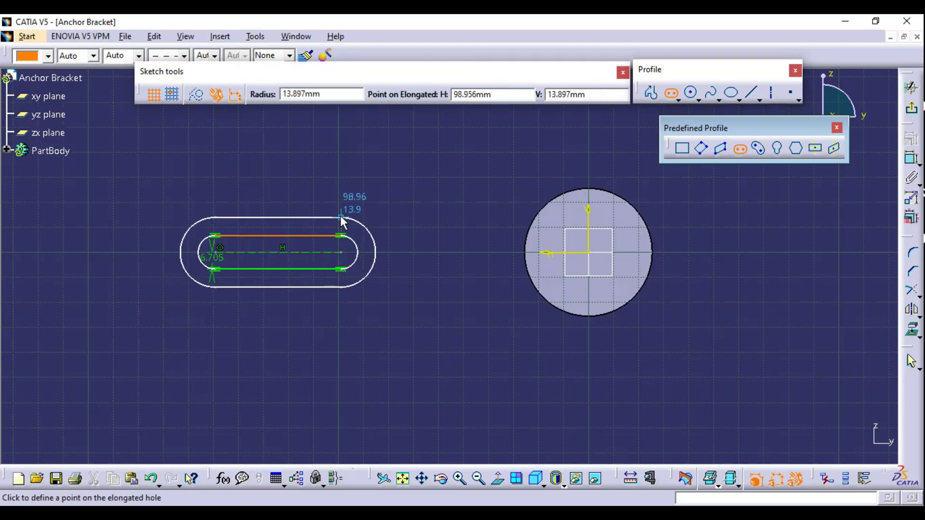
pyautogui.click(340, 216)
pyautogui.click(322, 357)
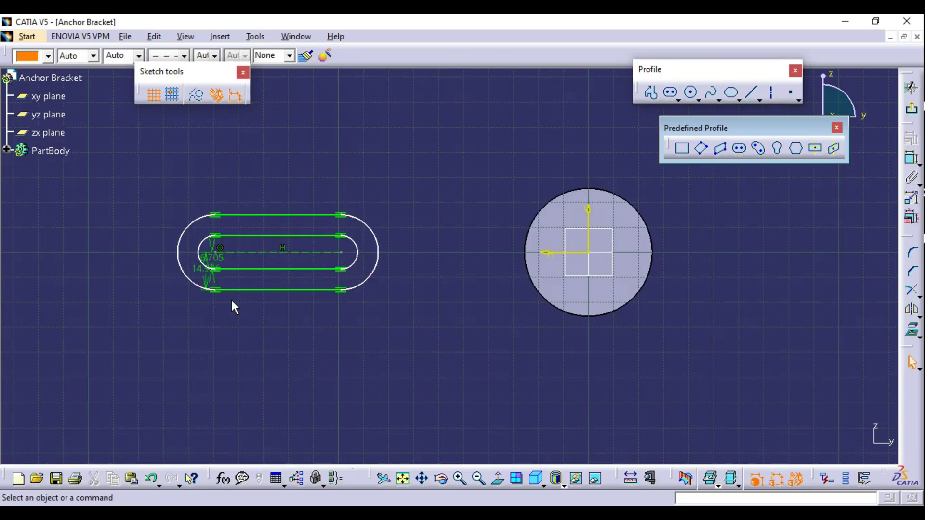
pyautogui.moveTo(206, 280); pyautogui.dragTo(148, 292)
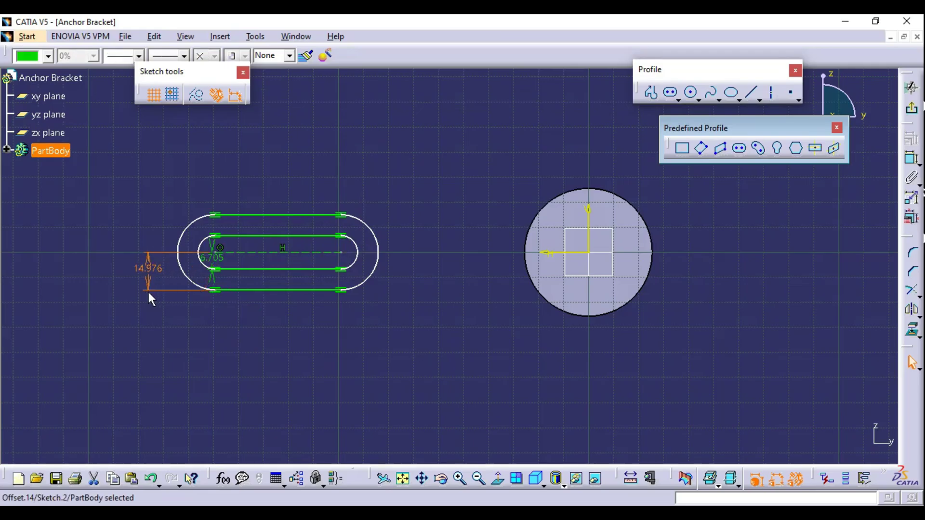
# Change the outer slot's 14.976 dimension to 20.
pyautogui.hotkey('alt', 'Tab')
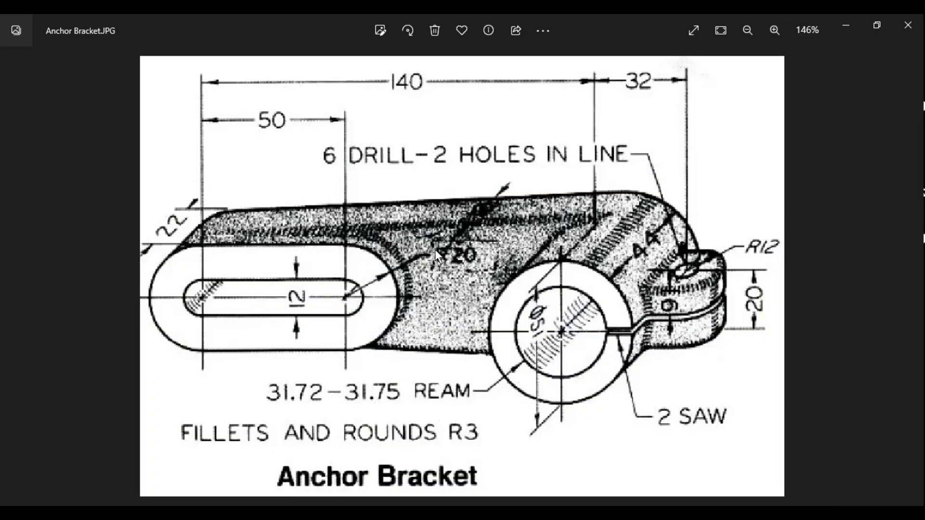
pyautogui.hotkey('alt', 'Tab')
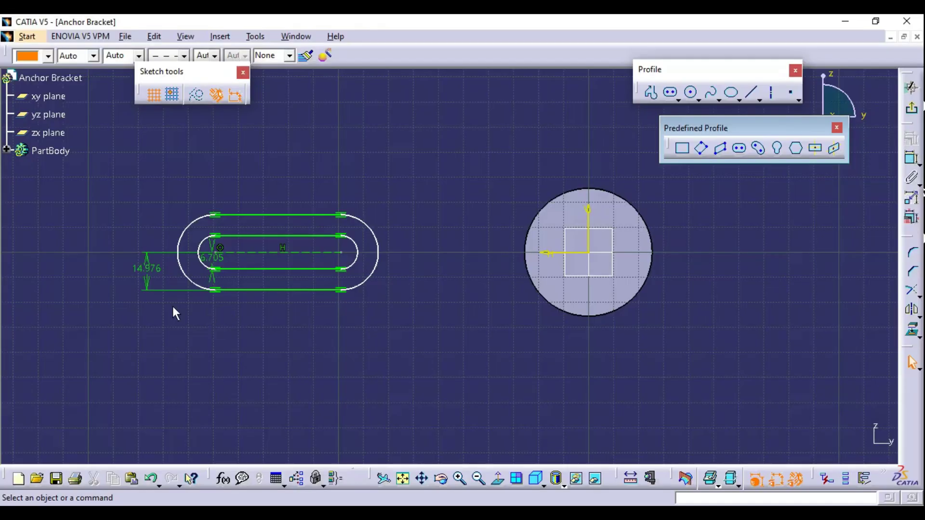
pyautogui.doubleClick(148, 268)
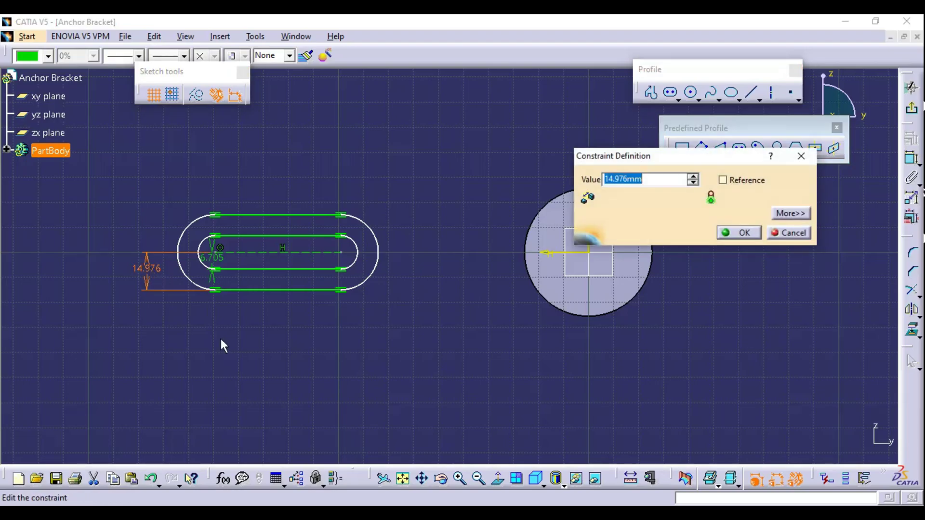
pyautogui.write('20')
pyautogui.press('Return')
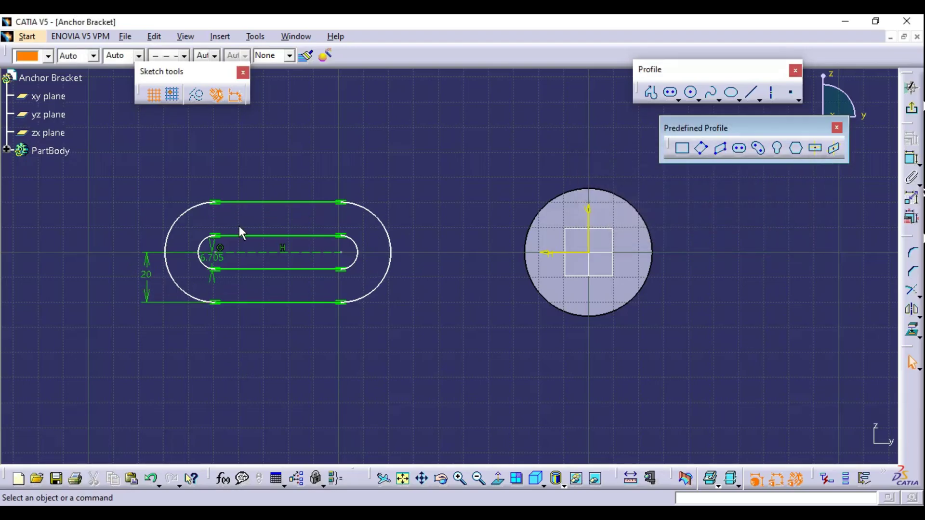
# Change the inner slot's 6.705 dimension to 6.
pyautogui.hotkey('alt', 'Tab')
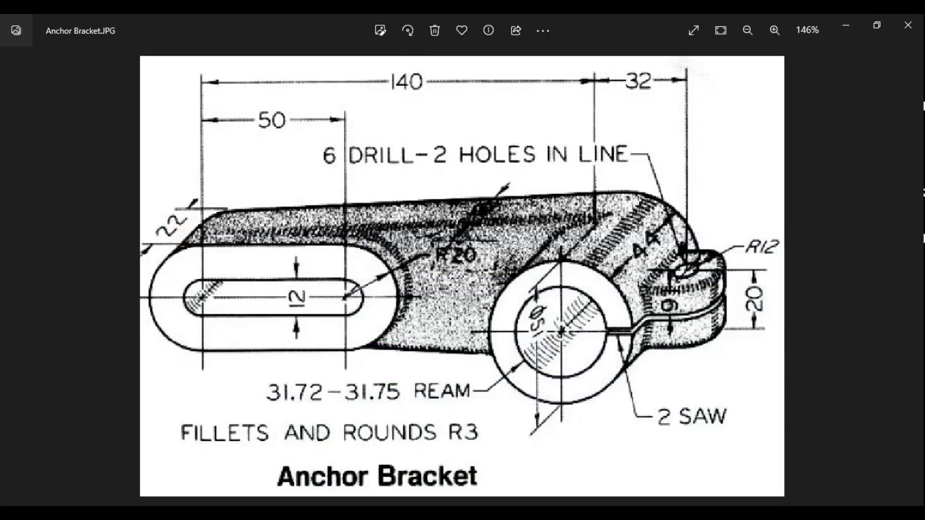
pyautogui.hotkey('alt', 'Tab')
pyautogui.click(215, 261)
pyautogui.click(287, 301)
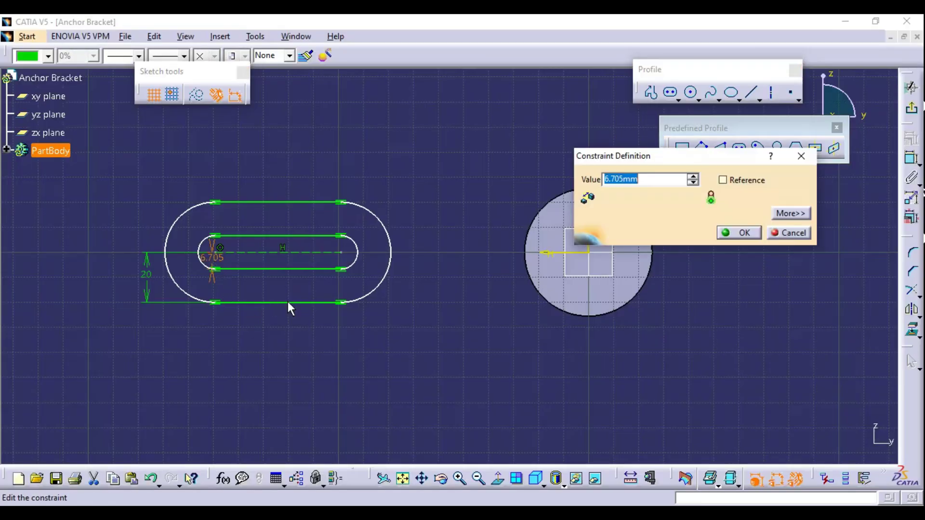
pyautogui.write('6')
pyautogui.press('Return')
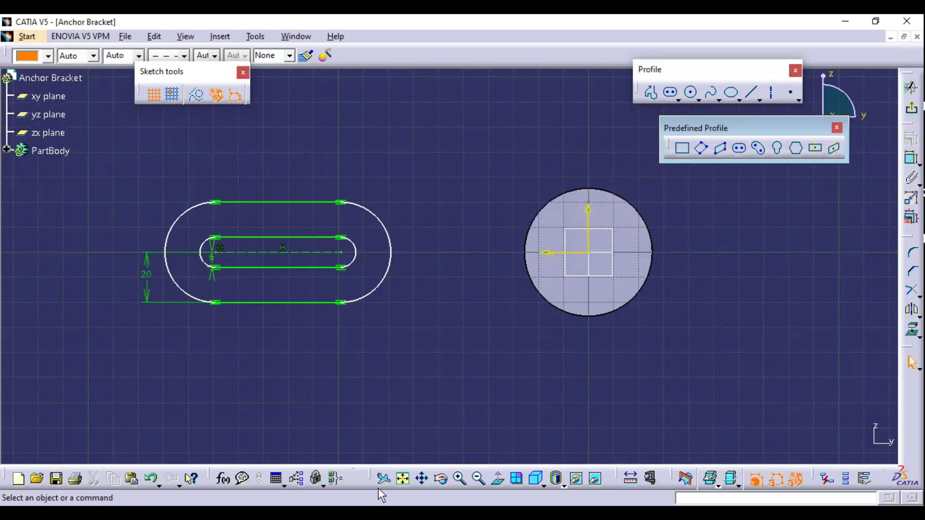
pyautogui.hotkey('alt', 'Tab')
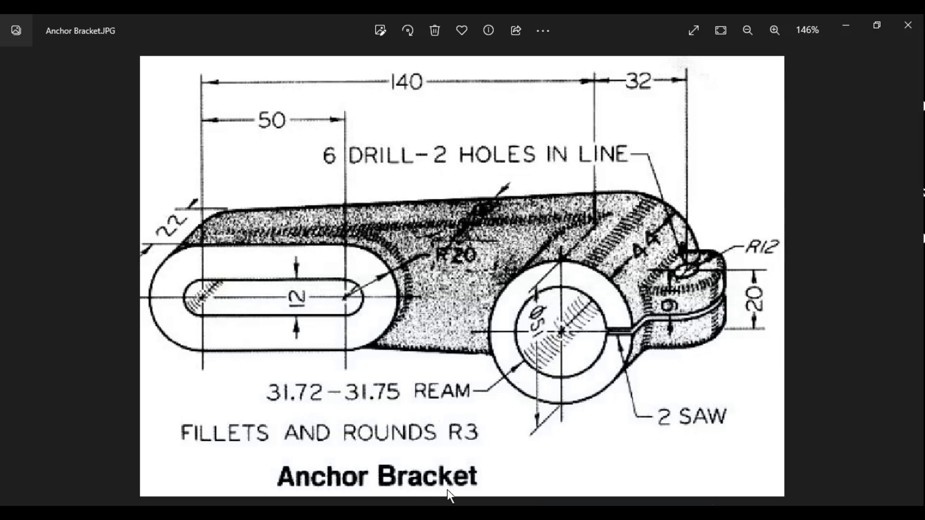
pyautogui.hotkey('alt', 'Tab')
# Dimension the slot centre 140 mm from the vertical axis.
pyautogui.click(912, 158)
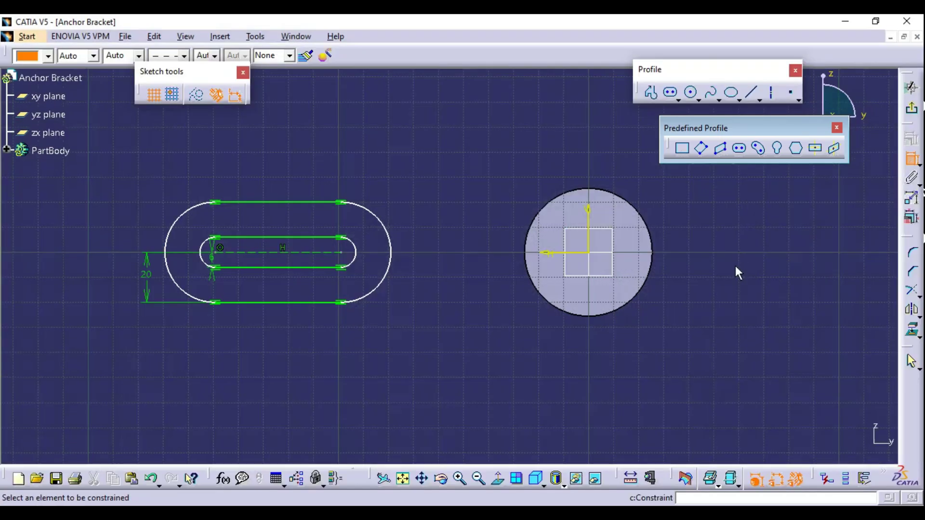
pyautogui.moveTo(735, 265); pyautogui.dragTo(628, 374, button='middle')
pyautogui.click(548, 303)
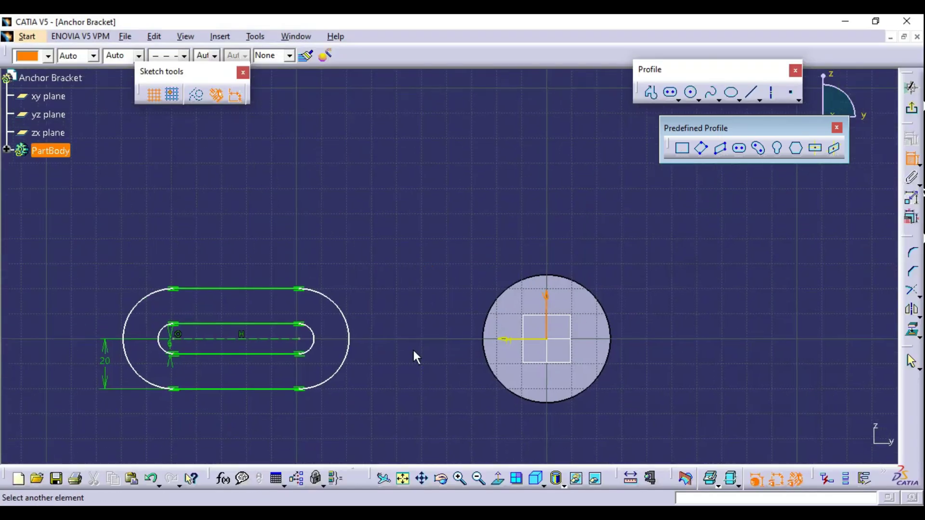
pyautogui.click(255, 315)
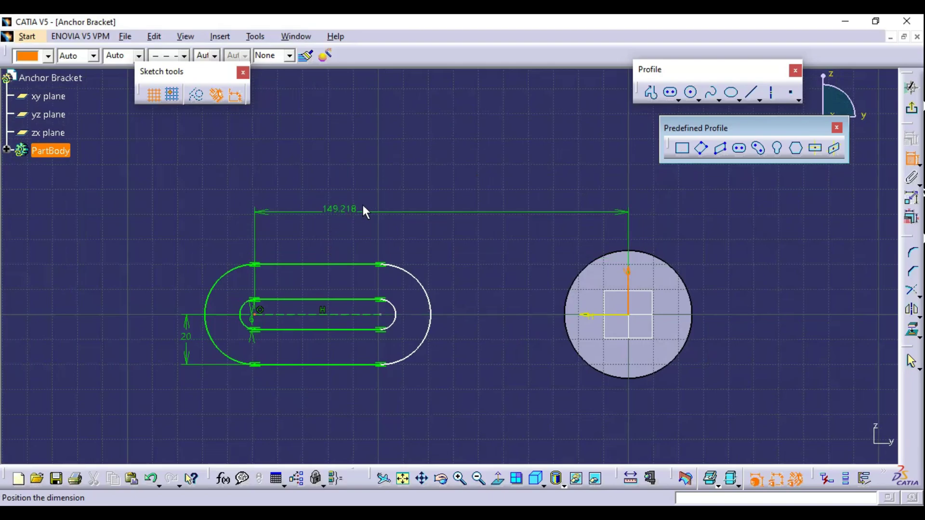
pyautogui.click(421, 188)
pyautogui.doubleClick(431, 183)
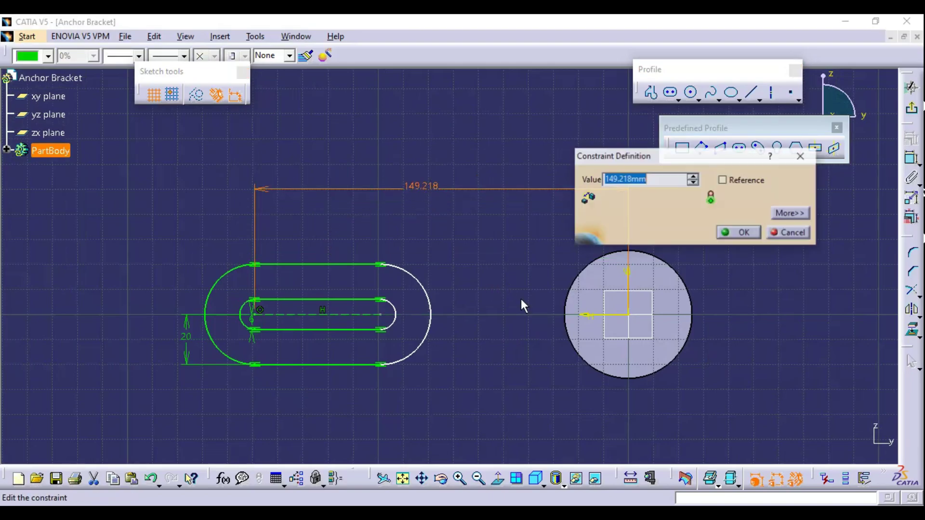
pyautogui.write('140')
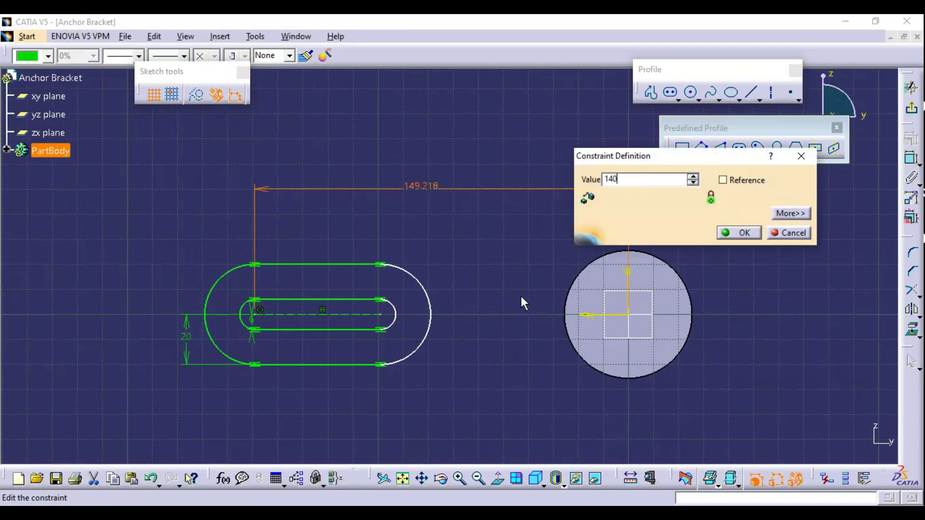
pyautogui.press('Return')
pyautogui.click(451, 332)
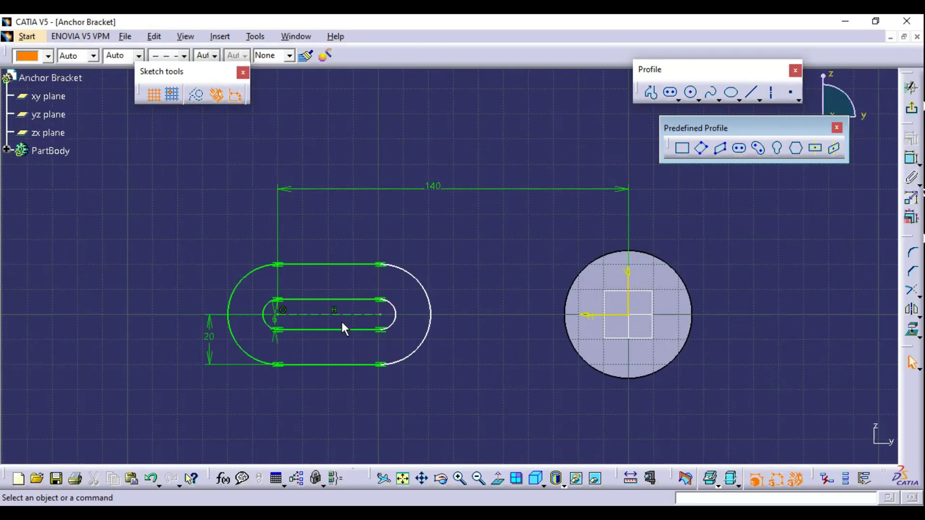
# Set the slot's centre-line length to 50 mm.
pyautogui.hotkey('alt', 'Tab')
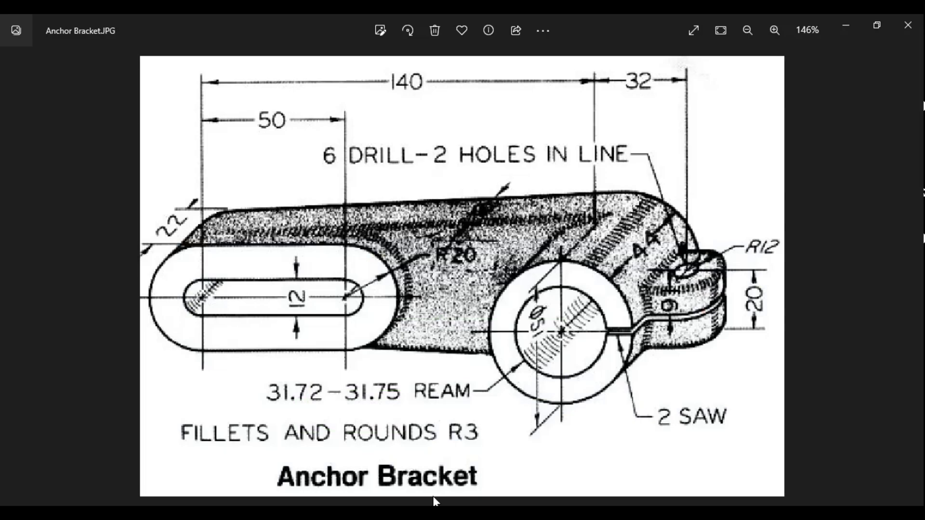
pyautogui.hotkey('alt', 'Tab')
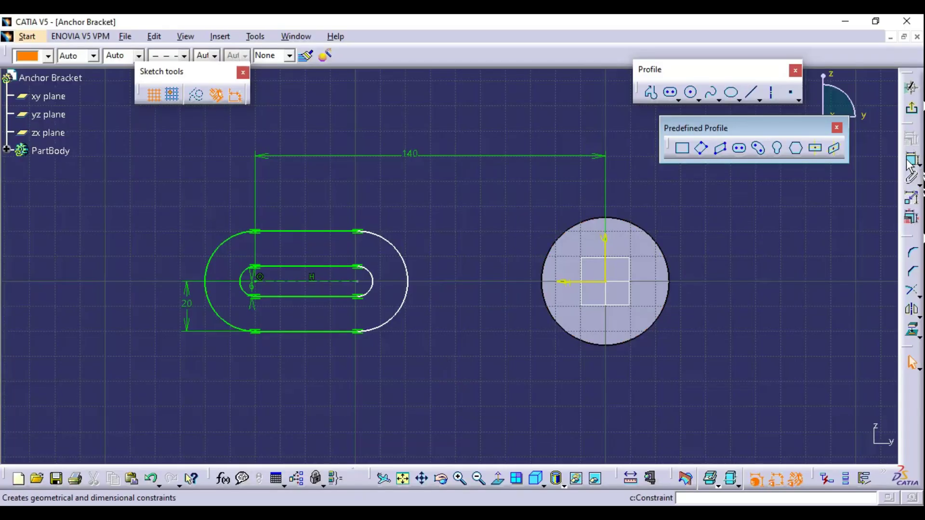
pyautogui.click(911, 177)
pyautogui.click(334, 282)
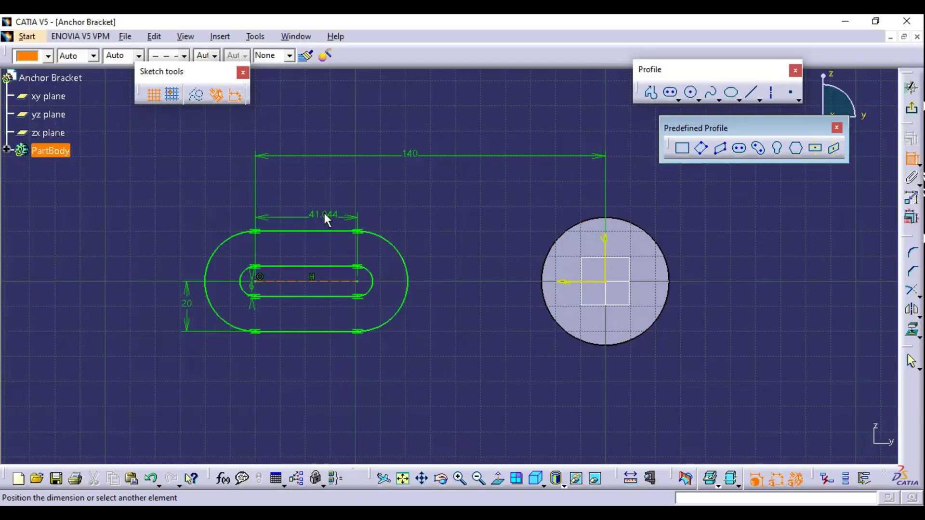
pyautogui.click(313, 201)
pyautogui.doubleClick(315, 201)
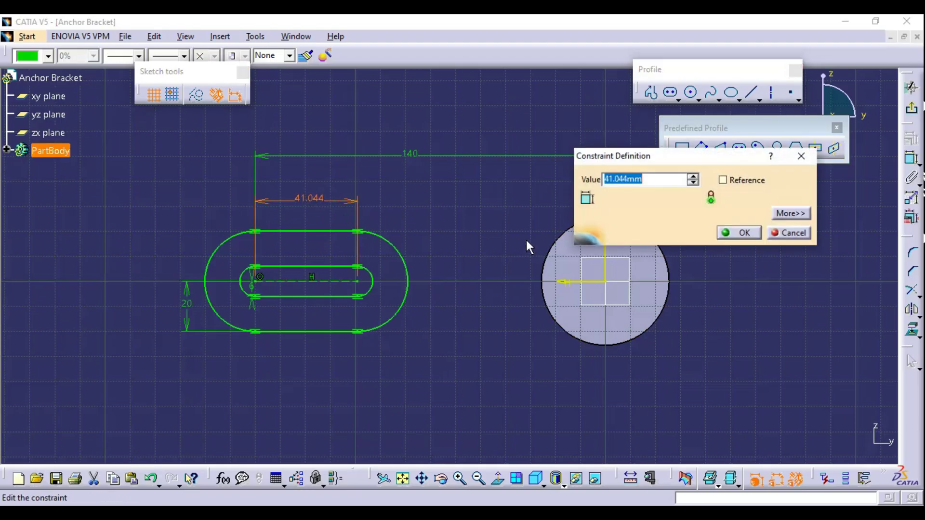
pyautogui.write('50')
pyautogui.press('Return')
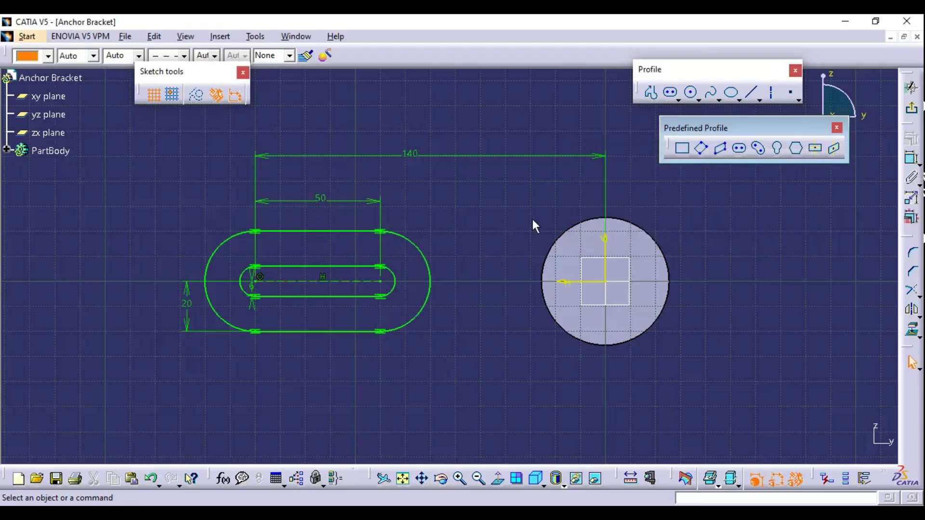
pyautogui.moveTo(533, 219)
pyautogui.mouseDown(button='middle')
pyautogui.moveTo(456, 268)
pyautogui.moveTo(464, 254)
pyautogui.moveTo(457, 284)
pyautogui.mouseUp(button='middle')
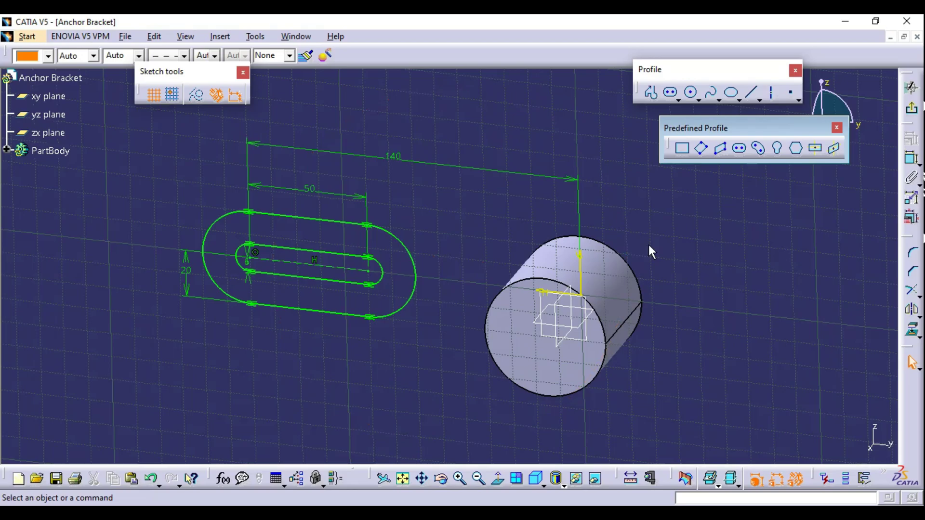
# Pad Sketch.2 22 mm in the reversed direction.
pyautogui.click(911, 108)
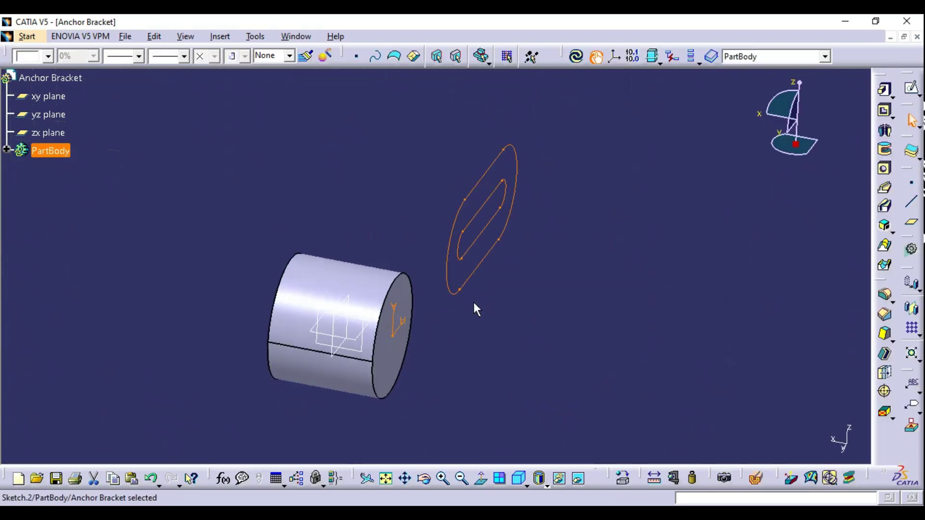
pyautogui.moveTo(473, 302)
pyautogui.mouseDown(button='middle')
pyautogui.moveTo(586, 227)
pyautogui.moveTo(309, 320)
pyautogui.moveTo(376, 306)
pyautogui.moveTo(631, 291)
pyautogui.moveTo(574, 281)
pyautogui.moveTo(563, 270)
pyautogui.mouseUp(button='middle')
pyautogui.click(884, 90)
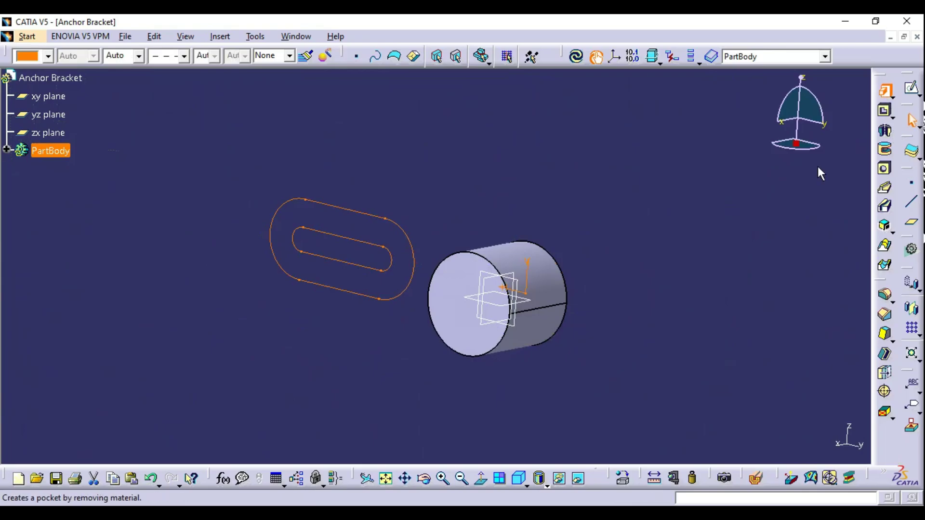
pyautogui.moveTo(434, 264); pyautogui.dragTo(429, 293, button='middle')
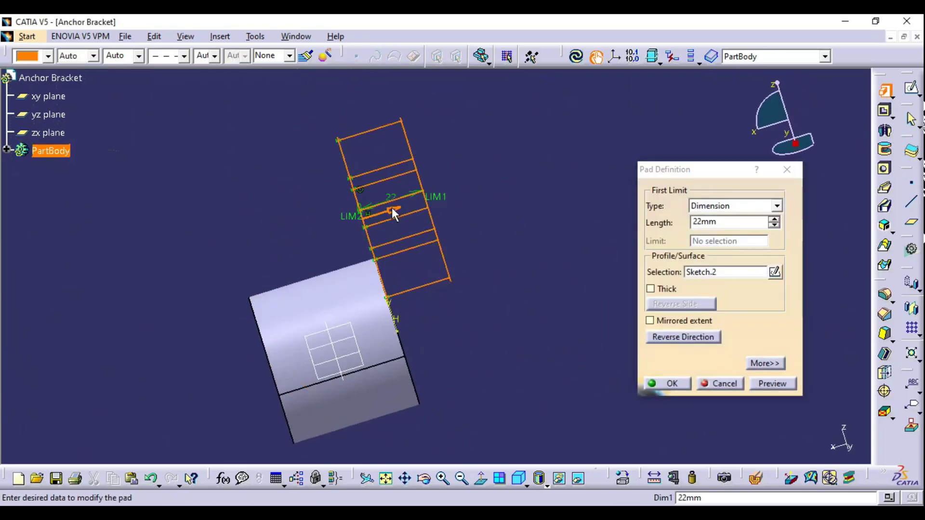
pyautogui.moveTo(392, 206); pyautogui.dragTo(475, 253, button='middle')
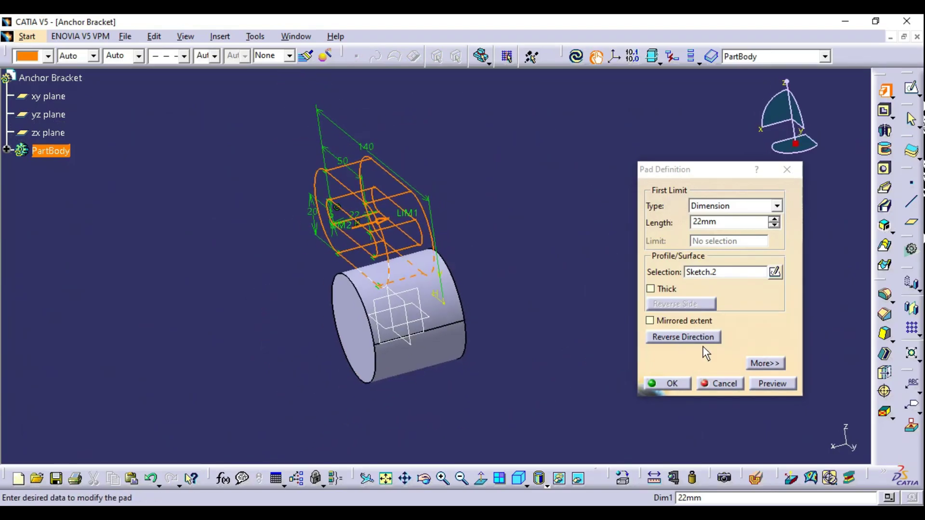
pyautogui.click(675, 337)
pyautogui.moveTo(390, 272); pyautogui.dragTo(384, 275, button='middle')
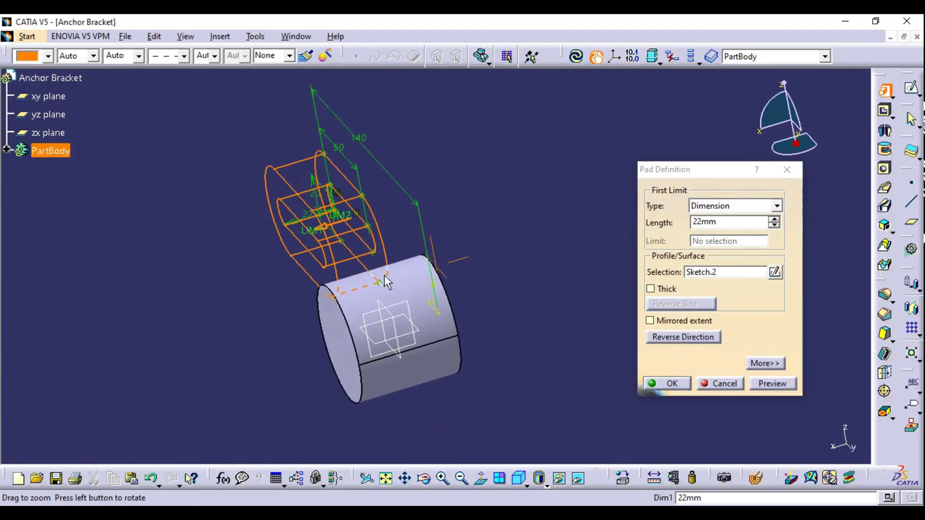
pyautogui.hotkey('alt', 'Tab')
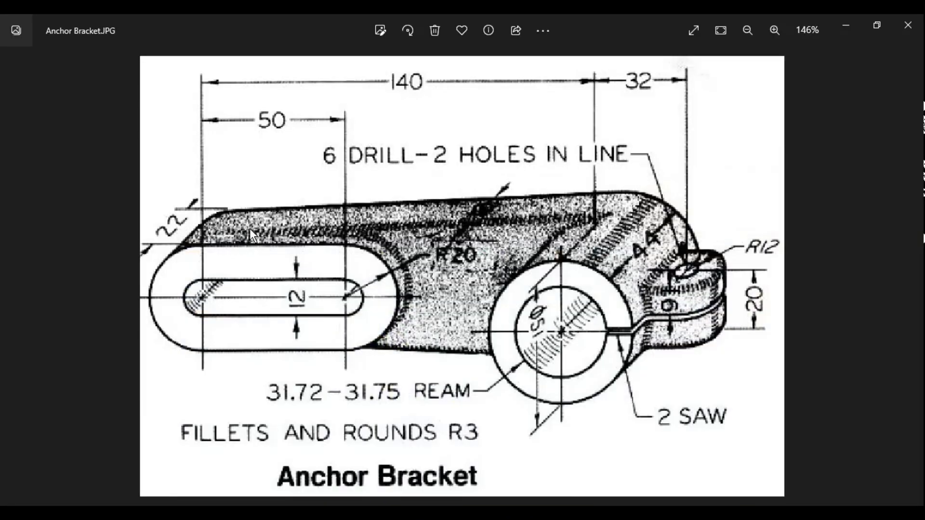
pyautogui.hotkey('alt', 'Tab')
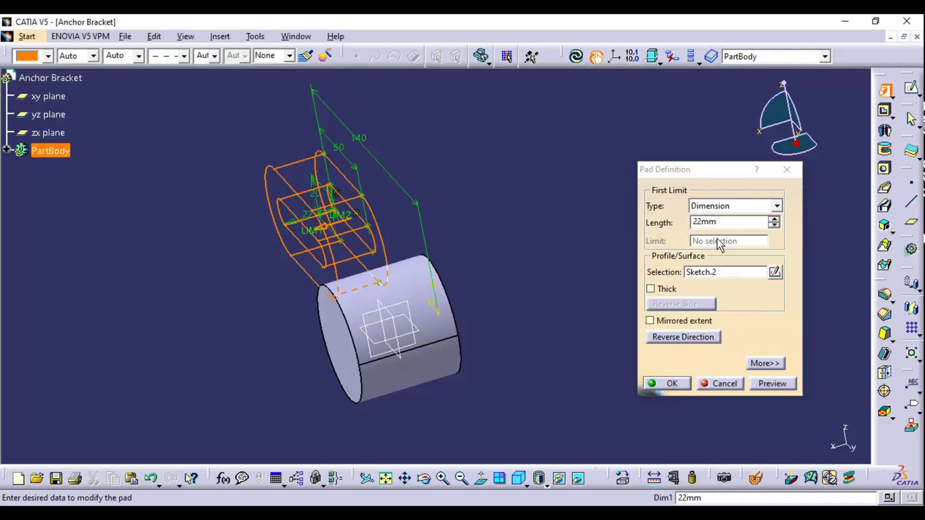
pyautogui.click(672, 384)
# Expand PartBody in the tree and select the cylinder's end face.
pyautogui.moveTo(433, 290); pyautogui.dragTo(45, 216, button='middle')
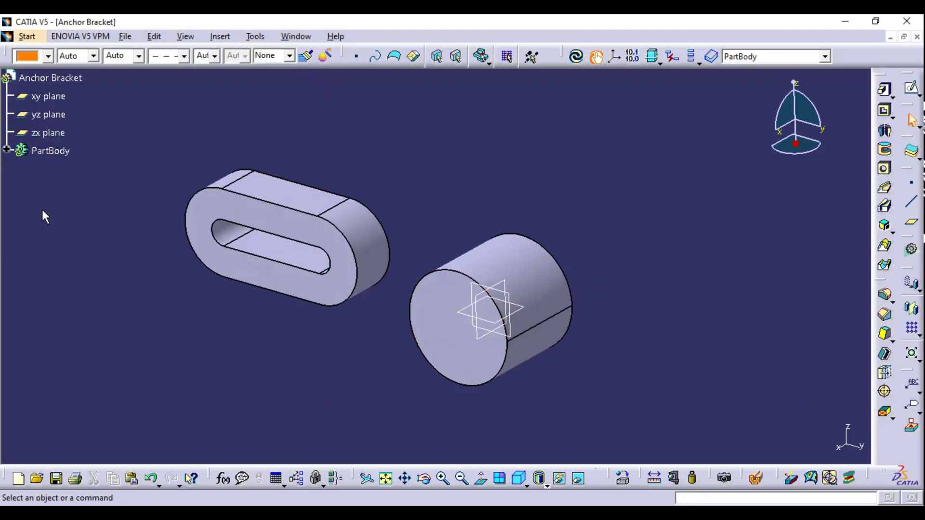
pyautogui.click(7, 150)
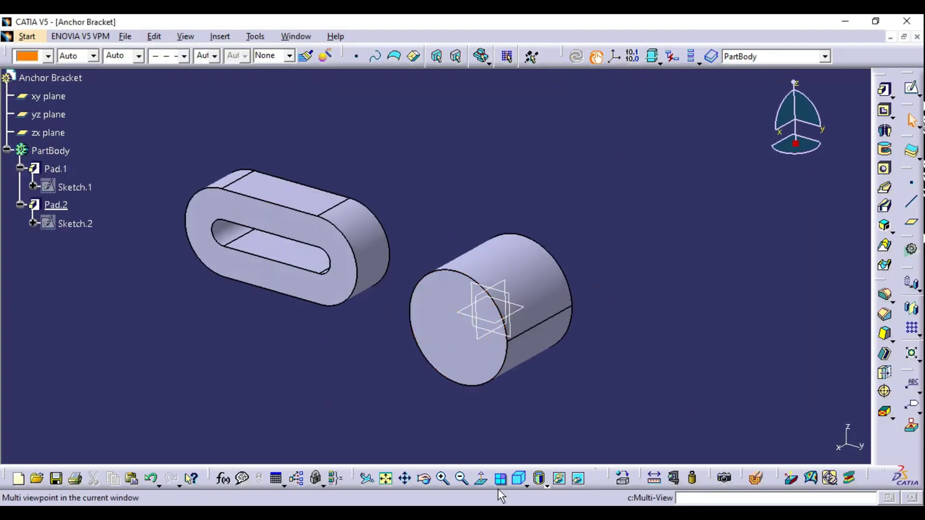
pyautogui.hotkey('alt', 'Tab')
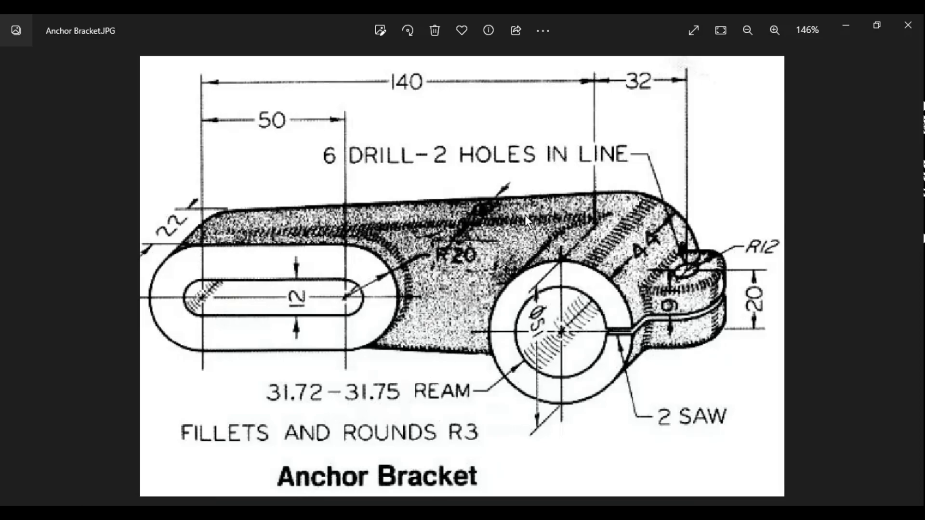
pyautogui.hotkey('alt', 'Tab')
pyautogui.moveTo(574, 314); pyautogui.dragTo(418, 309, button='middle')
pyautogui.click(374, 287)
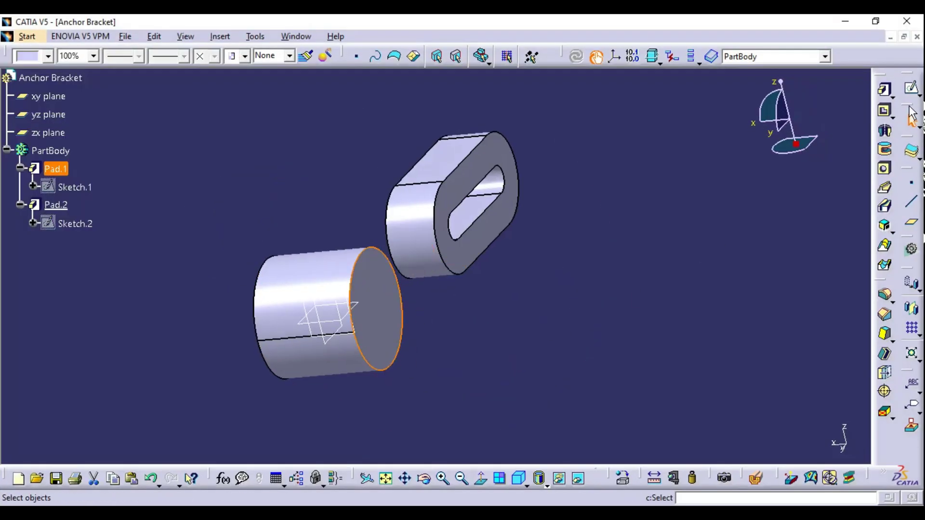
# Start a new sketch on the cylinder face and project the boss circle edge into it.
pyautogui.click(912, 89)
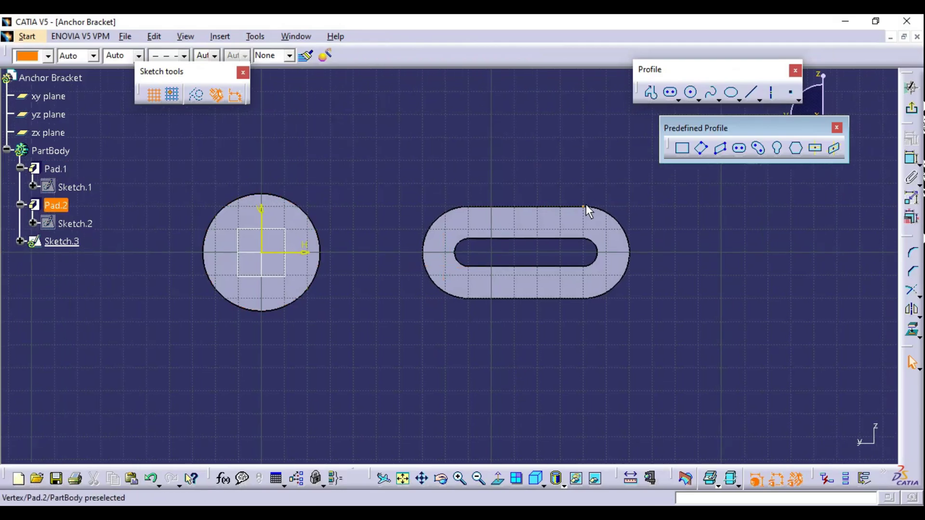
pyautogui.click(278, 195)
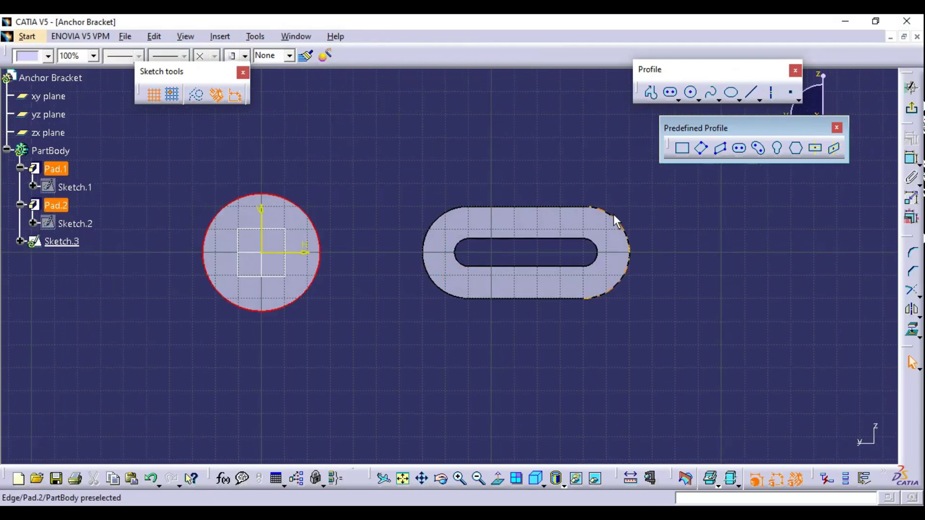
pyautogui.click(601, 211)
pyautogui.click(663, 302)
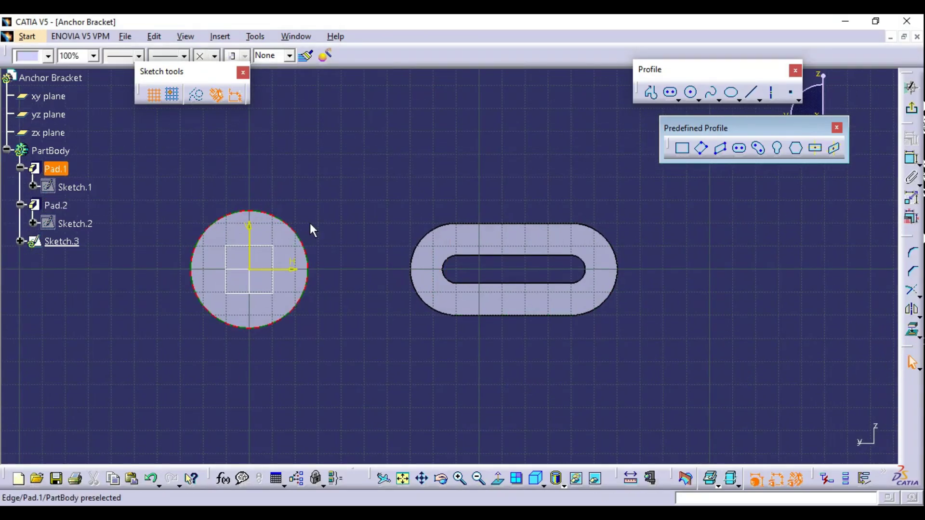
pyautogui.click(665, 331)
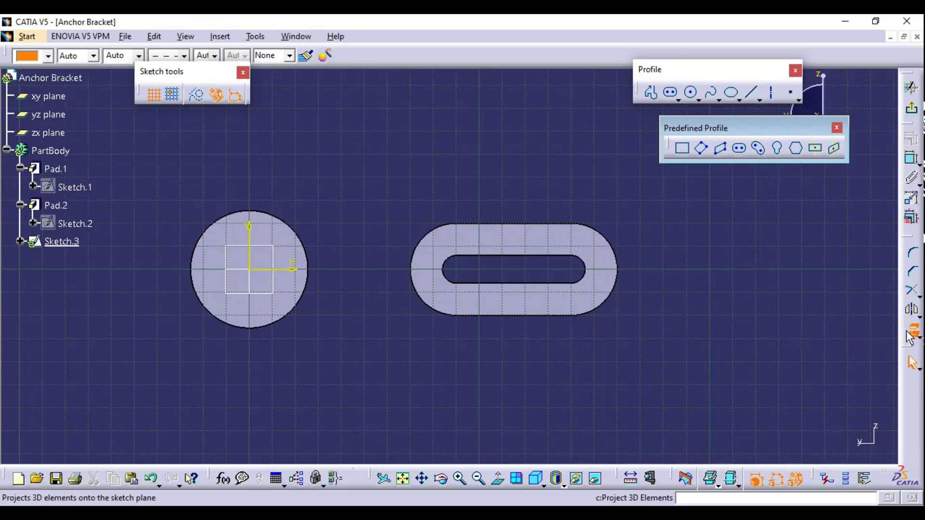
pyautogui.click(290, 224)
# Project the slot's right outer arc and its top and bottom straight edges.
pyautogui.moveTo(574, 326); pyautogui.dragTo(572, 285, button='middle')
pyautogui.click(629, 192)
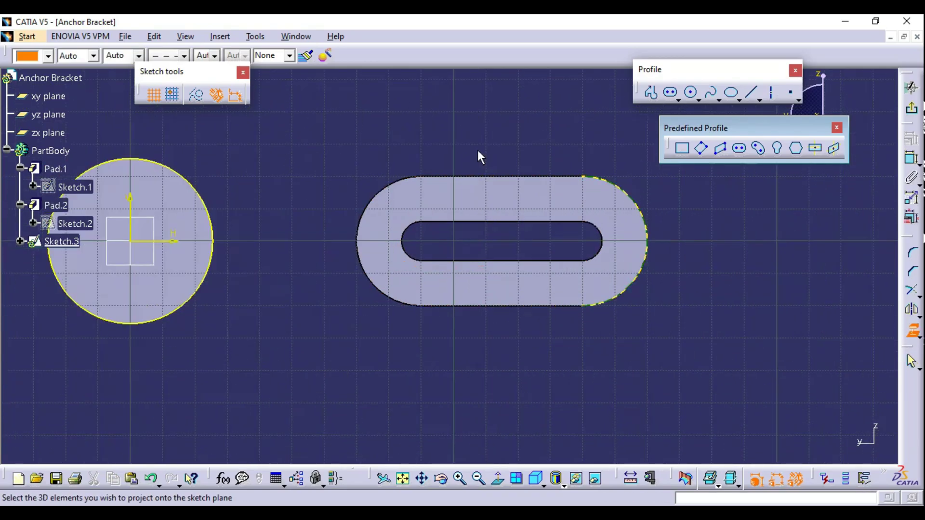
pyautogui.click(474, 176)
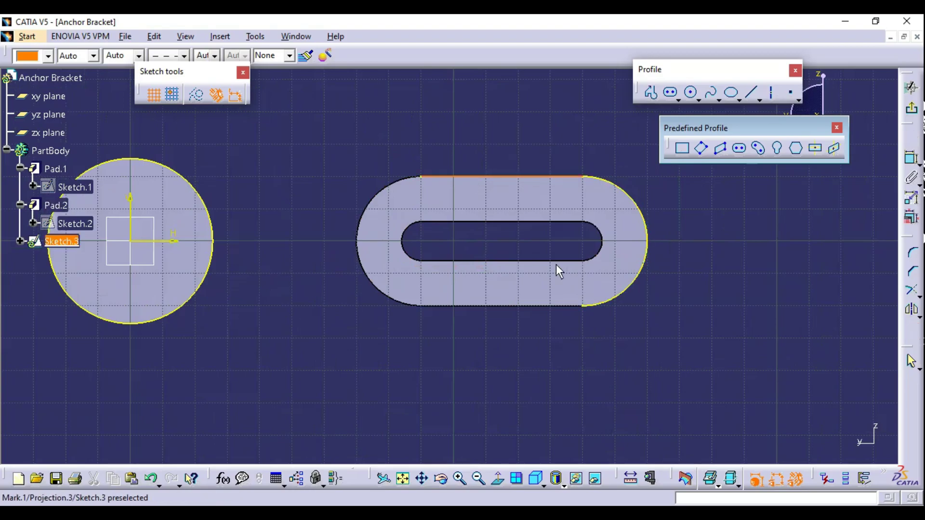
pyautogui.click(513, 307)
pyautogui.click(912, 331)
# Re-centre both profiles and check the sketch against the reference drawing.
pyautogui.moveTo(403, 348); pyautogui.dragTo(508, 375, button='middle')
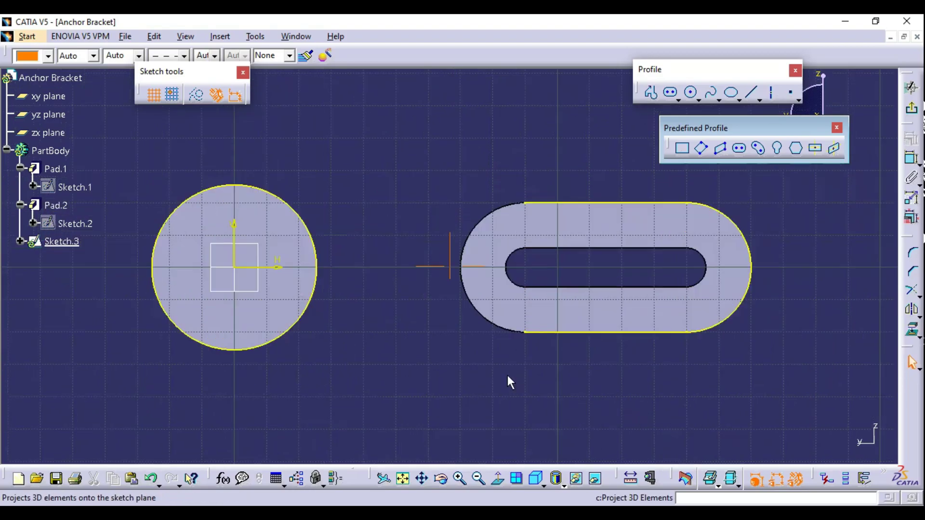
pyautogui.scroll(-2, 507, 375)
pyautogui.moveTo(566, 235); pyautogui.dragTo(558, 240, button='middle')
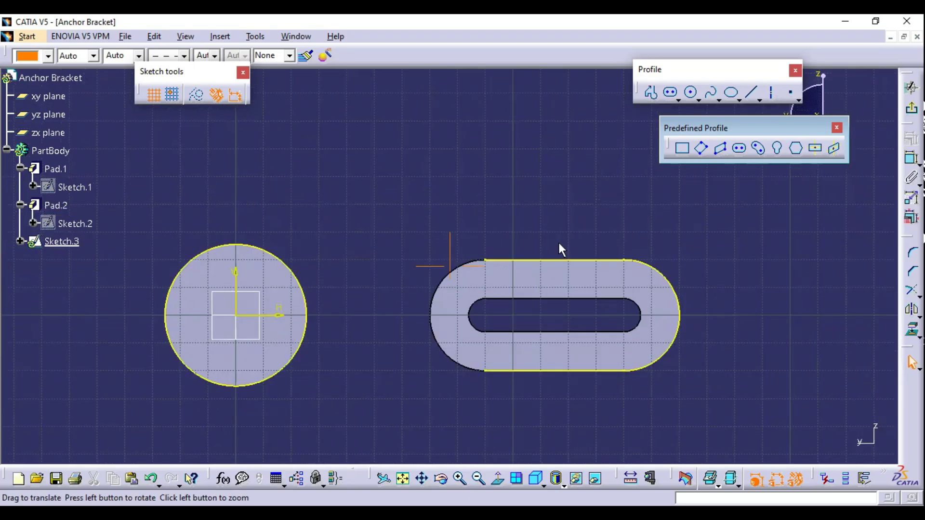
pyautogui.scroll(1, 554, 248)
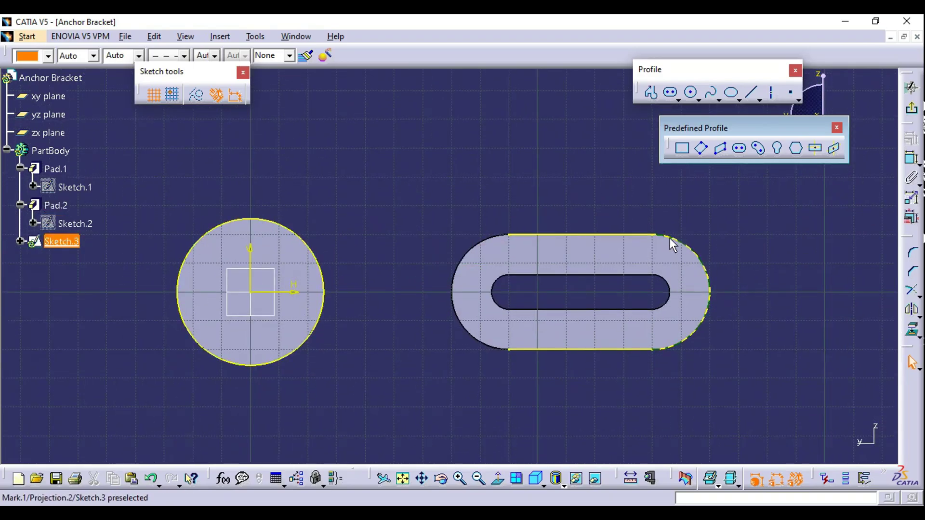
pyautogui.hotkey('alt', 'Tab')
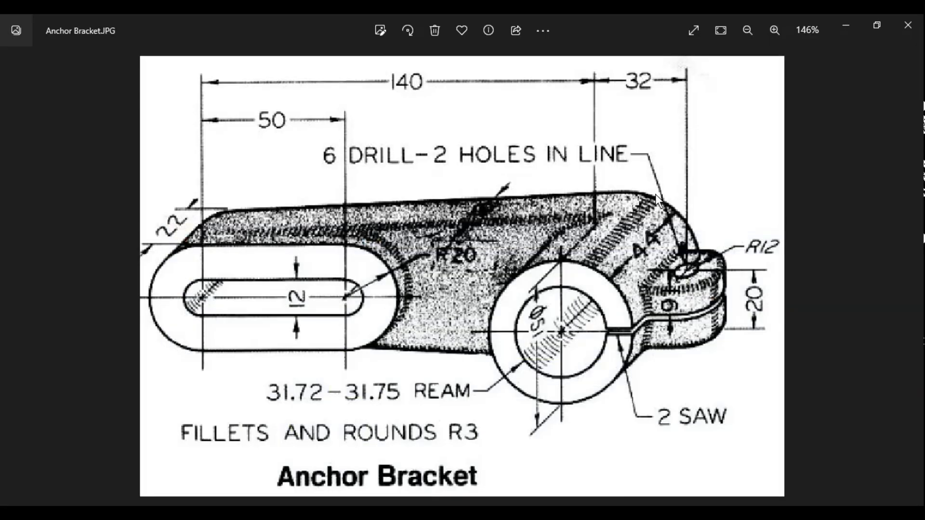
pyautogui.hotkey('alt', 'Tab')
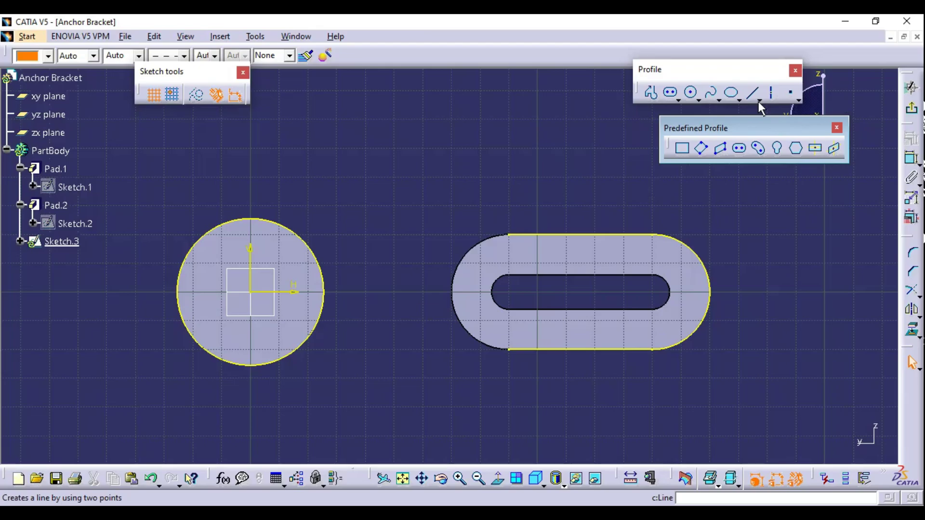
# Draw the upper bi-tangent line from the boss circle to the slot outline.
pyautogui.click(758, 102)
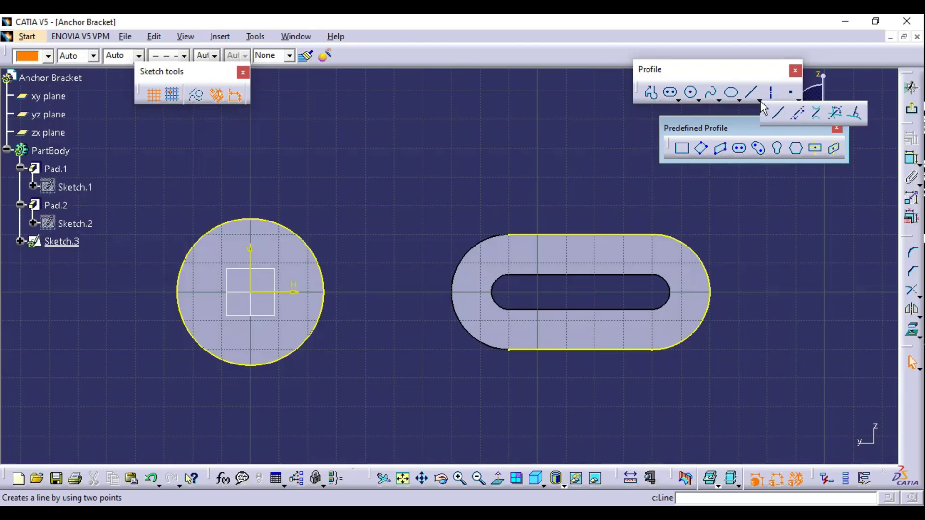
pyautogui.click(816, 113)
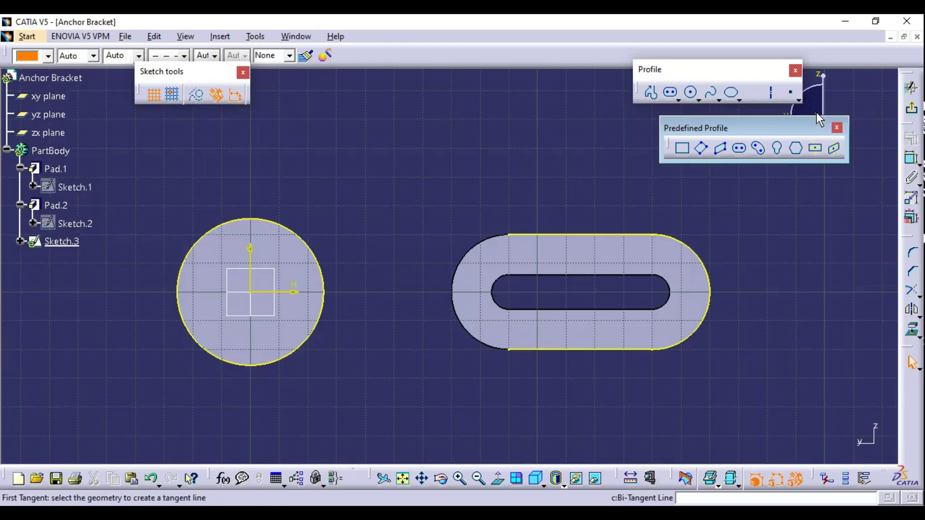
pyautogui.click(269, 223)
pyautogui.moveTo(707, 276); pyautogui.dragTo(661, 226, button='middle')
pyautogui.click(779, 281)
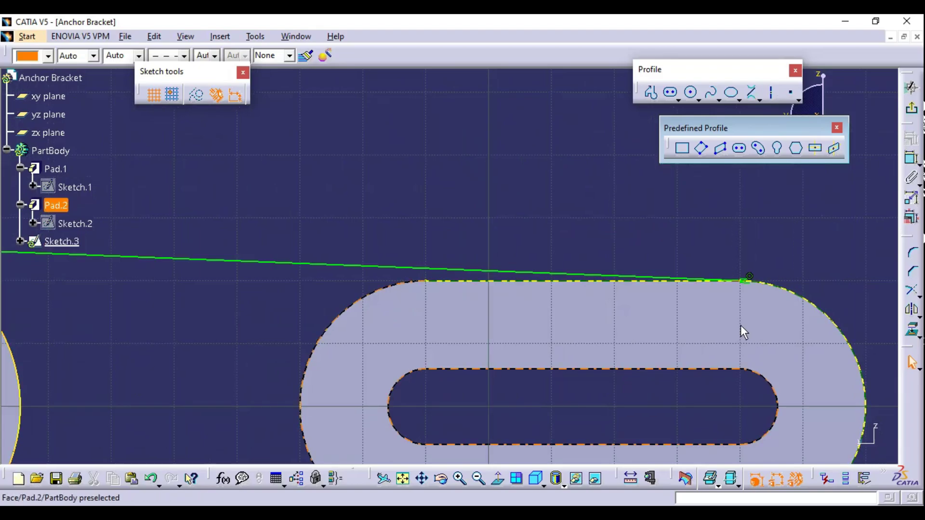
pyautogui.moveTo(741, 330)
pyautogui.mouseDown(button='middle')
pyautogui.moveTo(623, 225)
pyautogui.moveTo(619, 286)
pyautogui.mouseUp(button='middle')
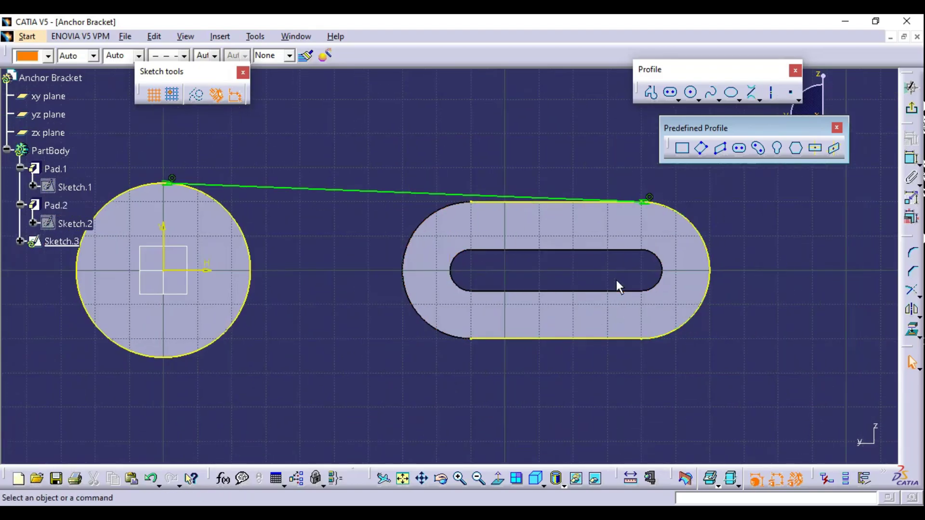
# Draw the lower bi-tangent line from the circle to the slot's lower arc.
pyautogui.click(752, 93)
pyautogui.click(174, 361)
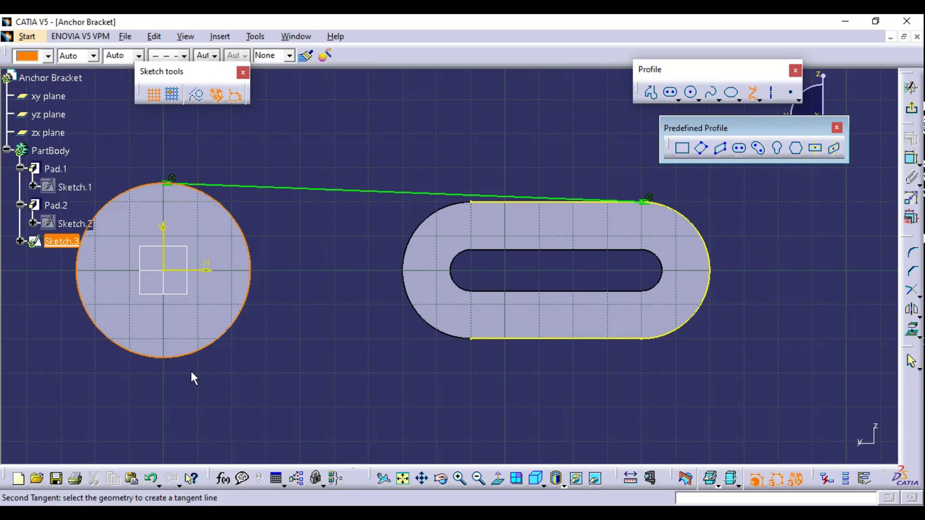
pyautogui.click(675, 343)
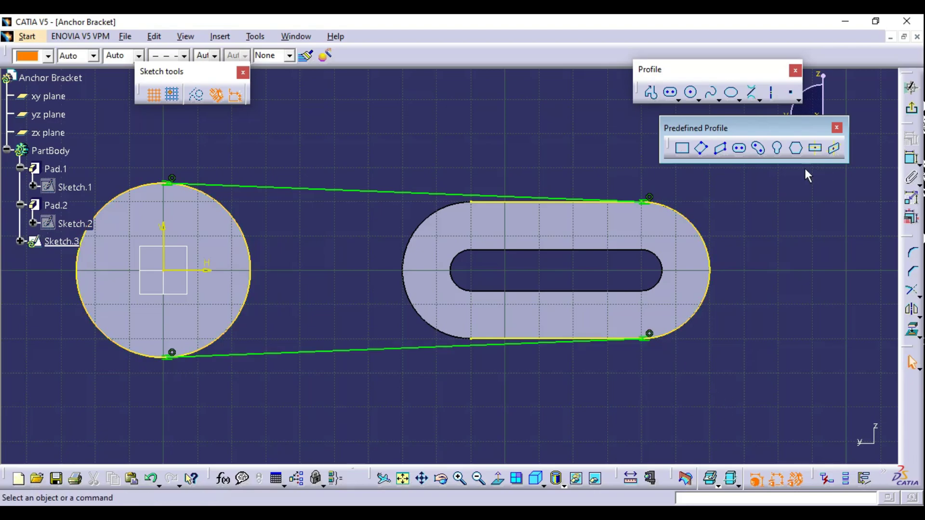
pyautogui.moveTo(509, 282); pyautogui.dragTo(541, 322, button='middle')
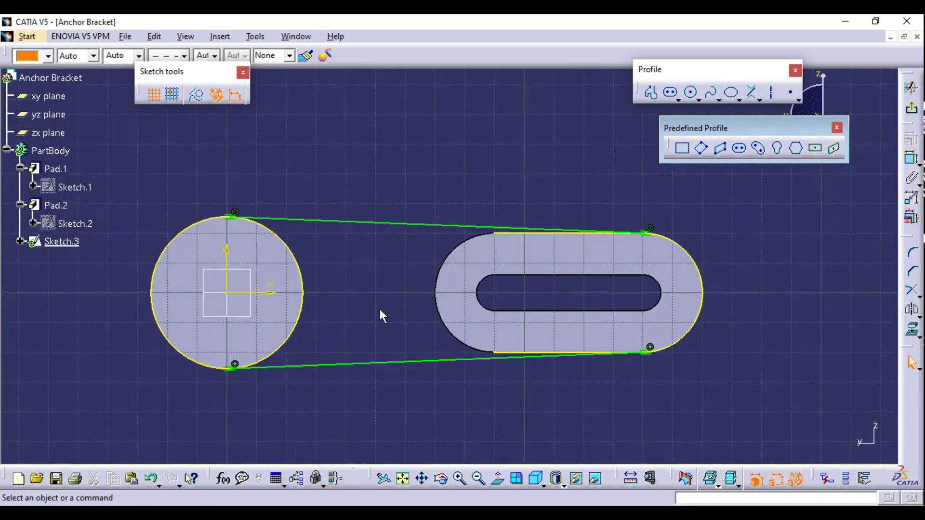
pyautogui.moveTo(318, 350); pyautogui.dragTo(299, 320, button='middle')
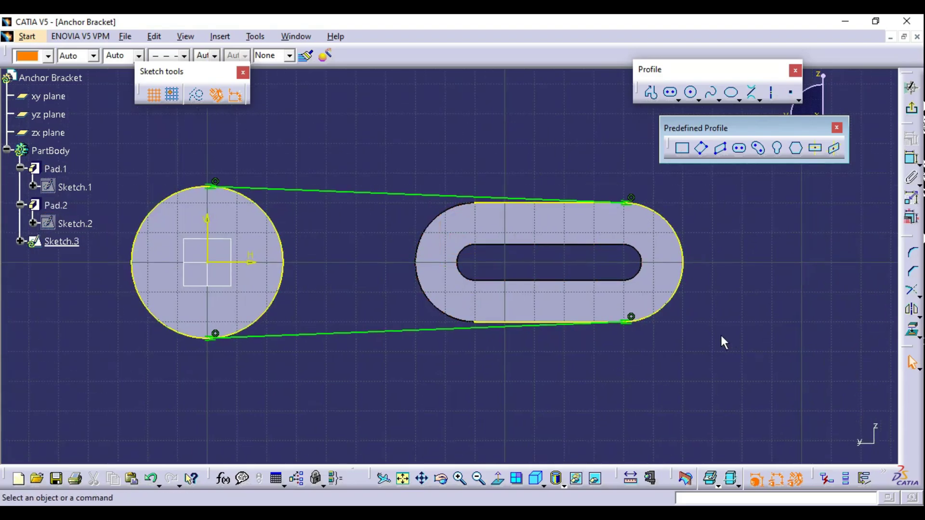
# Project the slot's left arc into Sketch.3.
pyautogui.click(912, 330)
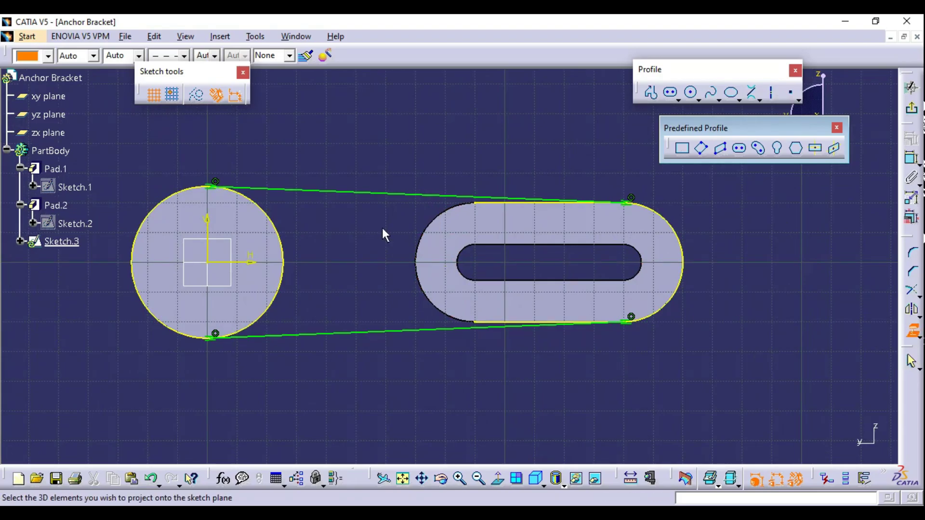
pyautogui.click(437, 216)
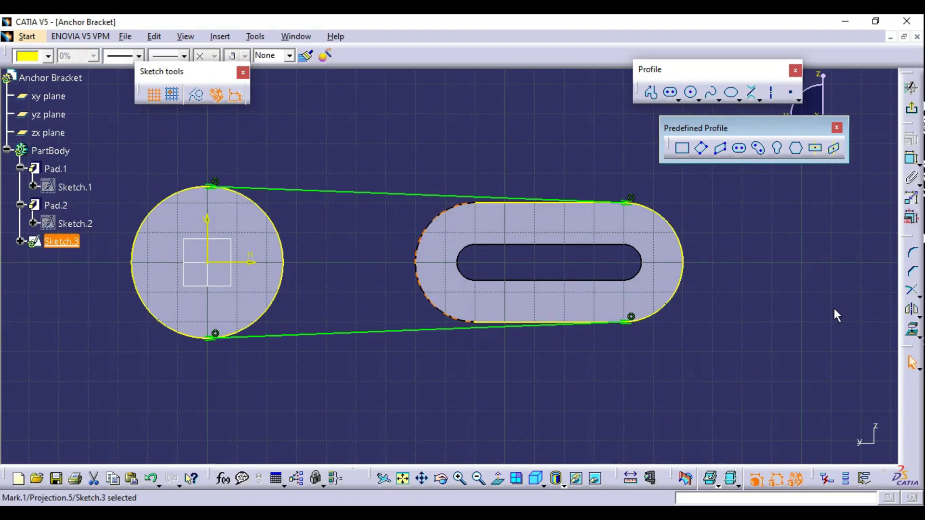
pyautogui.click(822, 357)
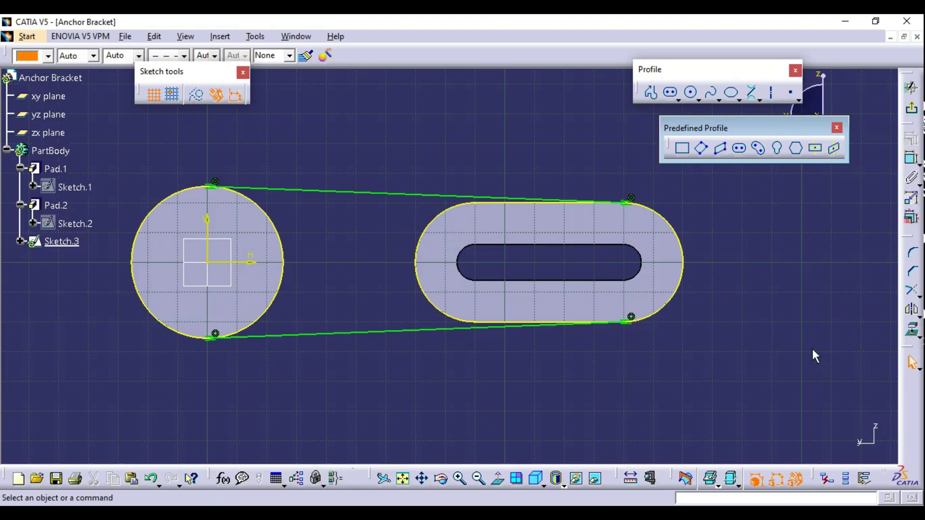
pyautogui.click(917, 295)
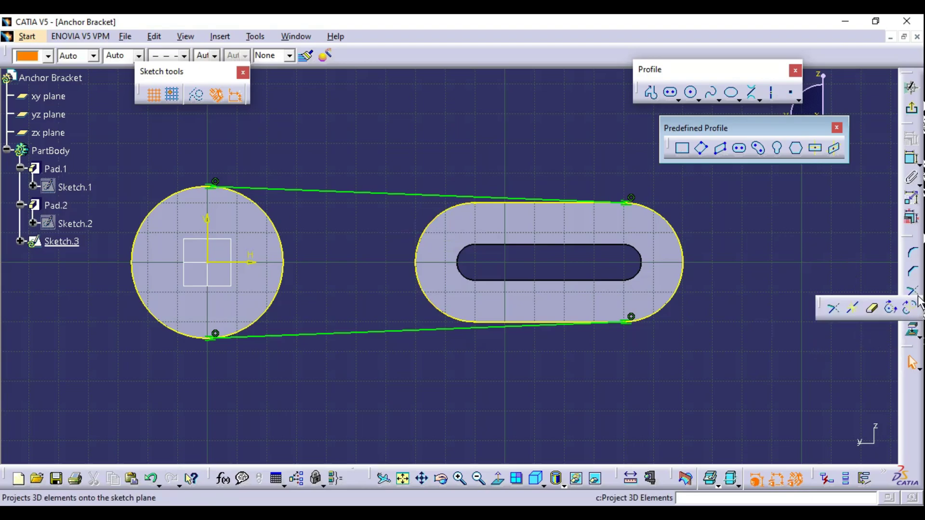
# Quick Trim the unwanted circle arc between the two tangent lines.
pyautogui.click(873, 312)
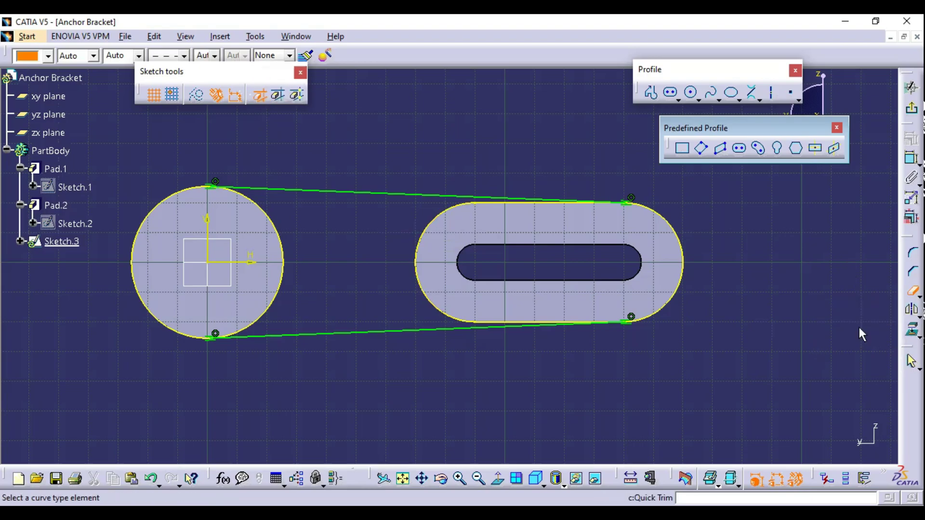
pyautogui.moveTo(278, 254)
pyautogui.mouseDown(button='middle')
pyautogui.moveTo(337, 259)
pyautogui.moveTo(183, 191)
pyautogui.mouseUp(button='middle')
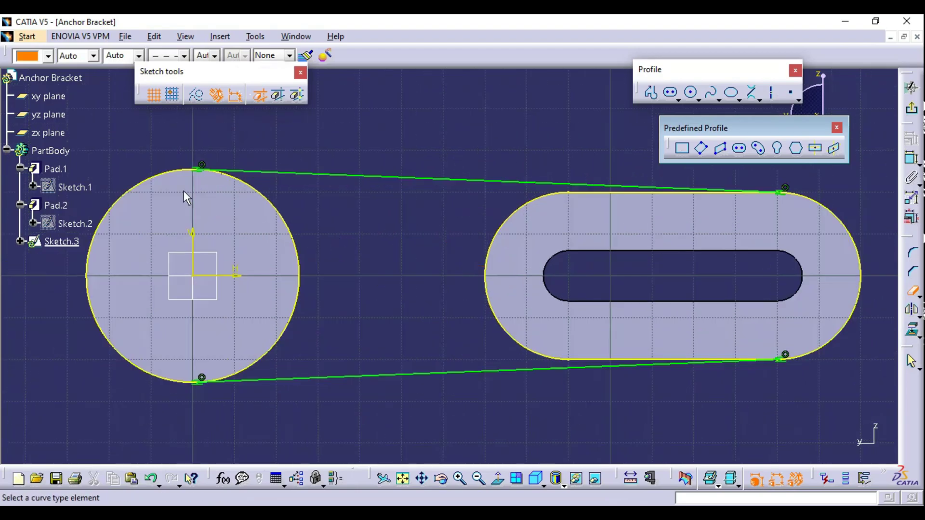
pyautogui.click(146, 178)
pyautogui.moveTo(870, 258)
pyautogui.mouseDown(button='middle')
pyautogui.moveTo(690, 256)
pyautogui.moveTo(616, 273)
pyautogui.mouseUp(button='middle')
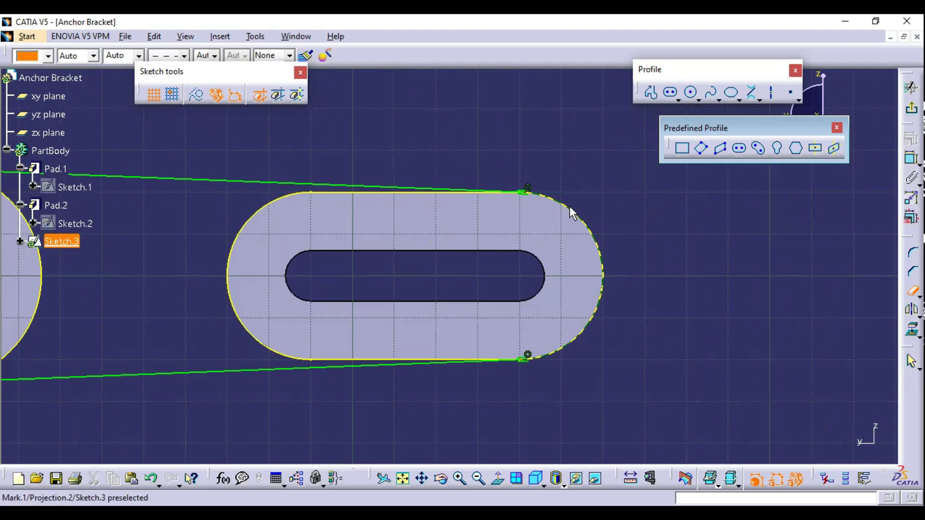
pyautogui.moveTo(635, 275)
pyautogui.mouseDown(button='middle')
pyautogui.moveTo(731, 276)
pyautogui.moveTo(722, 290)
pyautogui.moveTo(672, 227)
pyautogui.moveTo(479, 316)
pyautogui.moveTo(663, 324)
pyautogui.moveTo(643, 220)
pyautogui.moveTo(475, 295)
pyautogui.moveTo(494, 204)
pyautogui.moveTo(554, 363)
pyautogui.moveTo(564, 275)
pyautogui.moveTo(557, 360)
pyautogui.moveTo(599, 201)
pyautogui.moveTo(514, 332)
pyautogui.moveTo(612, 384)
pyautogui.moveTo(702, 281)
pyautogui.moveTo(541, 269)
pyautogui.moveTo(516, 250)
pyautogui.mouseUp(button='middle')
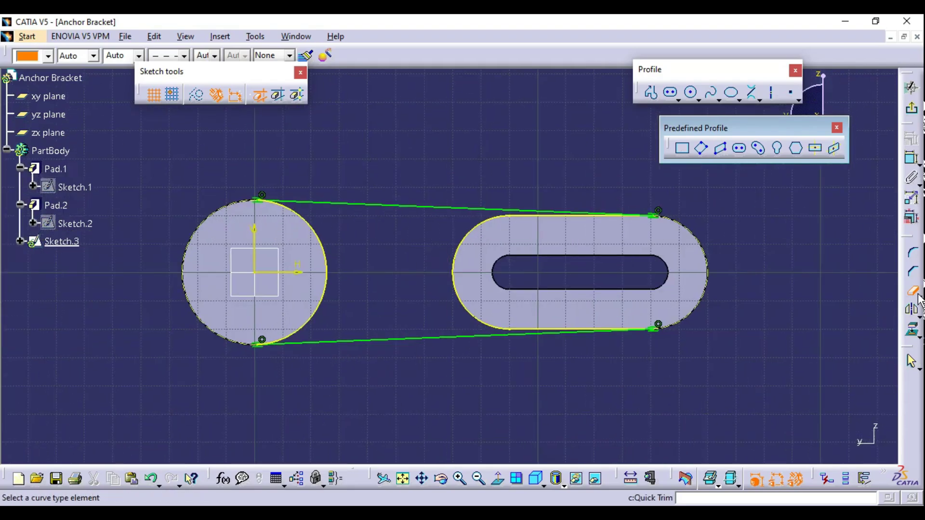
pyautogui.press('Escape')
# Confirm with Sketch Analysis that the profile is closed, then exit to the 3D part.
pyautogui.click(256, 37)
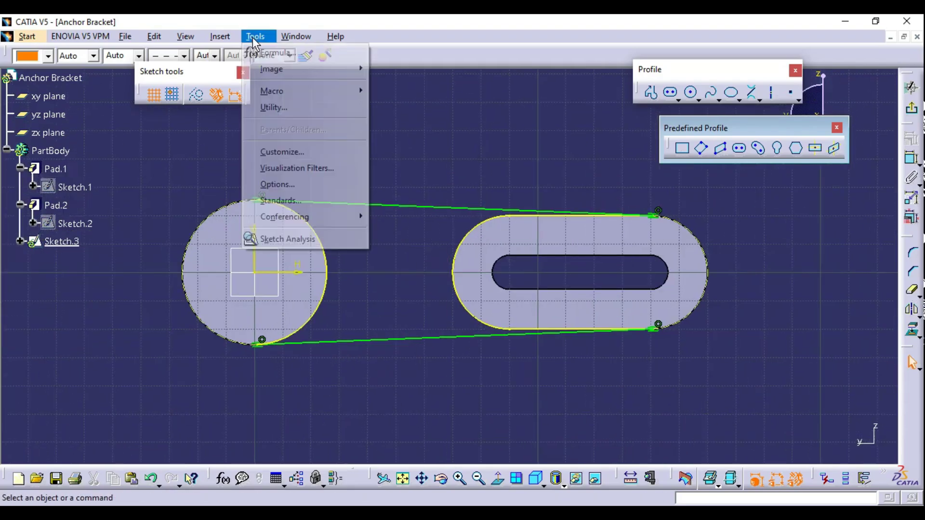
pyautogui.click(289, 239)
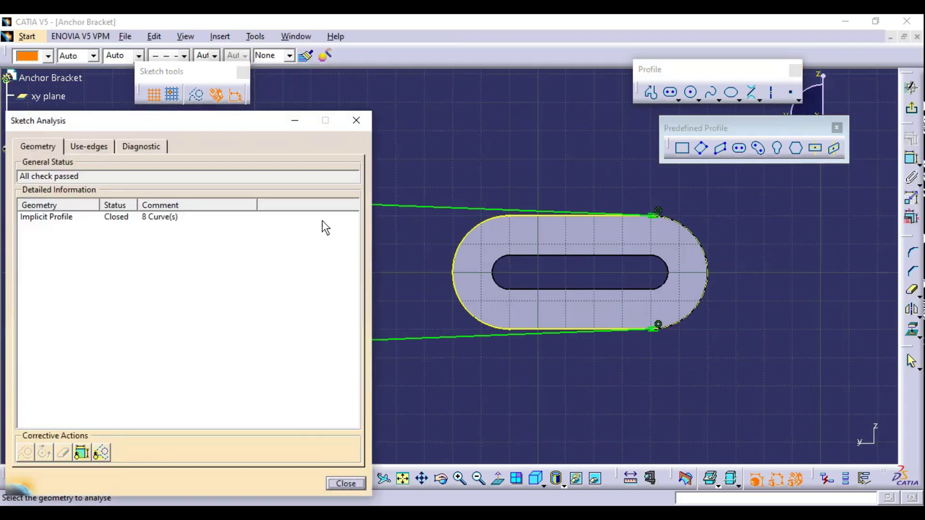
pyautogui.moveTo(152, 120); pyautogui.dragTo(307, 98)
pyautogui.click(273, 195)
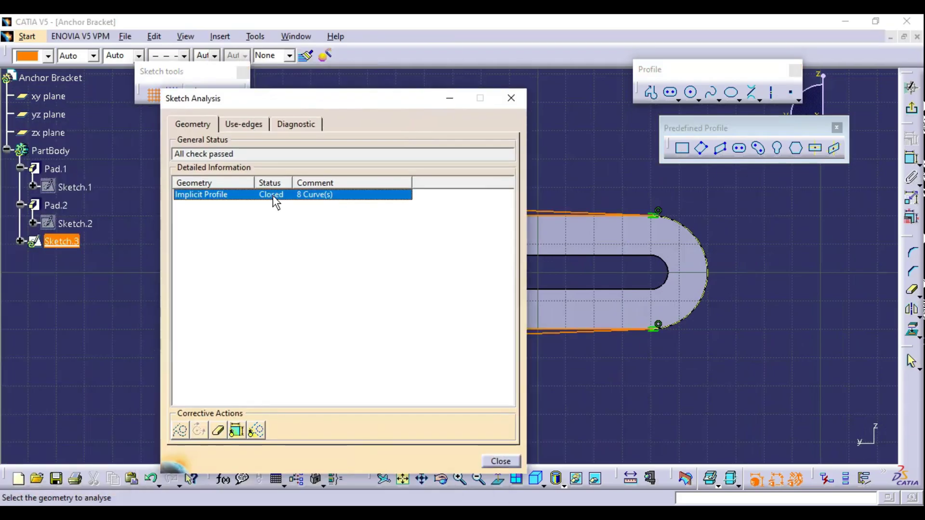
pyautogui.click(503, 464)
pyautogui.click(912, 113)
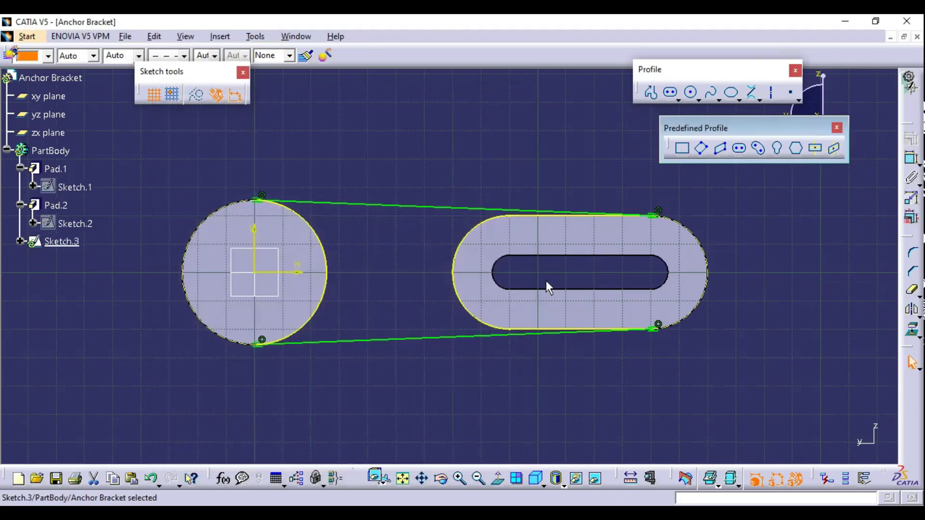
pyautogui.moveTo(382, 300)
pyautogui.mouseDown(button='middle')
pyautogui.moveTo(568, 252)
pyautogui.moveTo(390, 271)
pyautogui.mouseUp(button='middle')
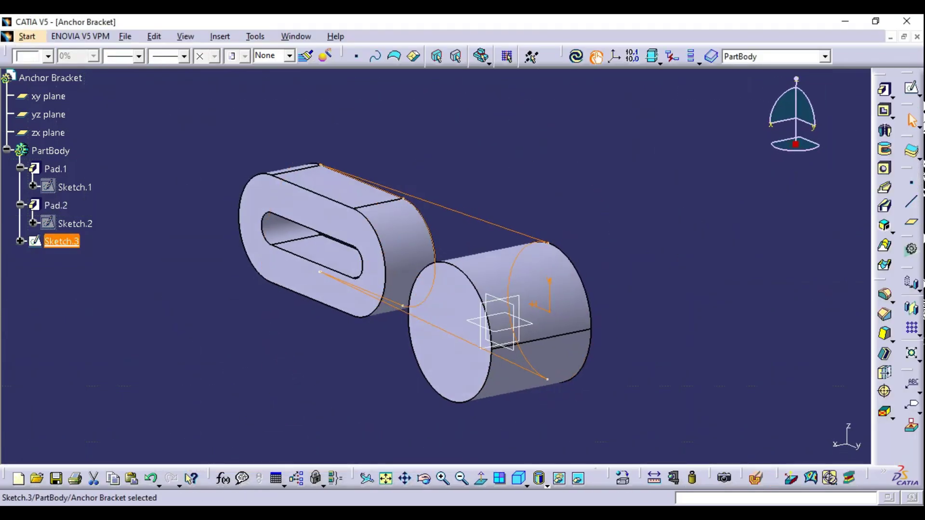
pyautogui.hotkey('alt', 'Tab')
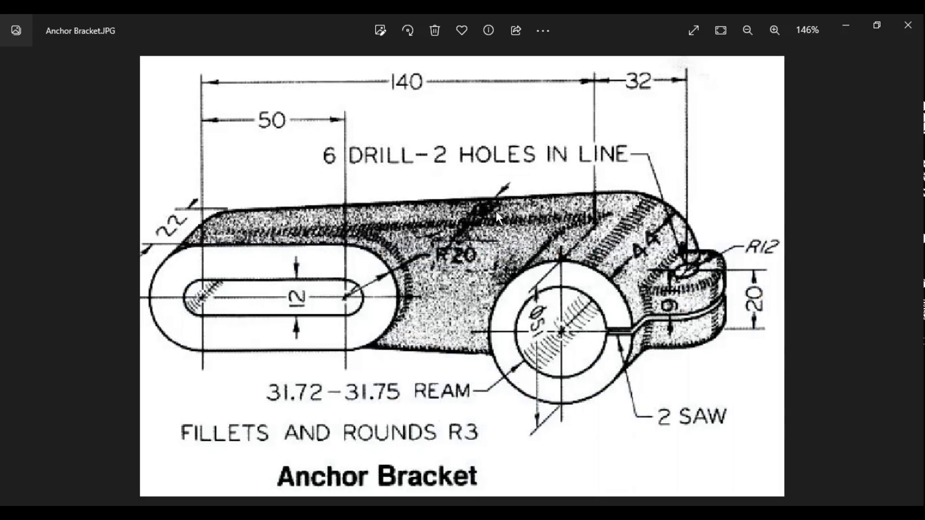
pyautogui.hotkey('alt', 'Tab')
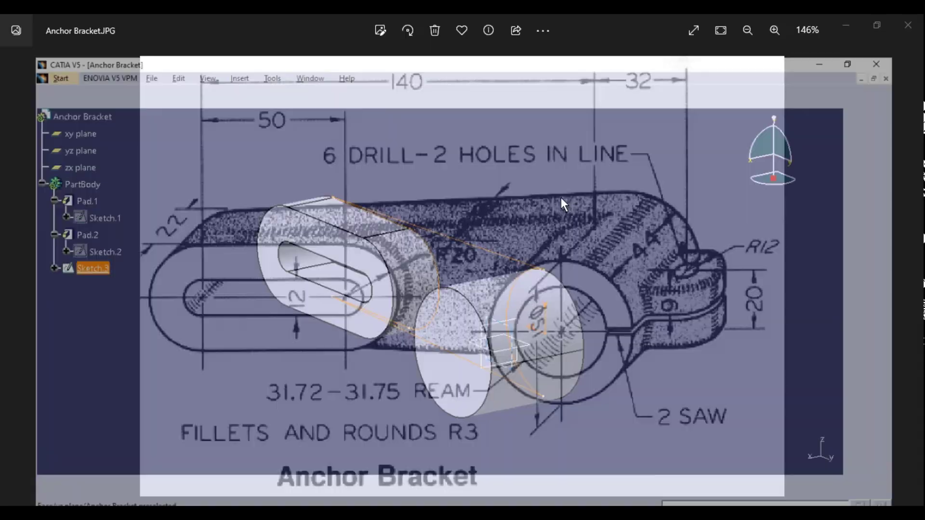
# Pad Sketch.3 22 mm in the reversed direction, then compare with the drawing.
pyautogui.click(885, 92)
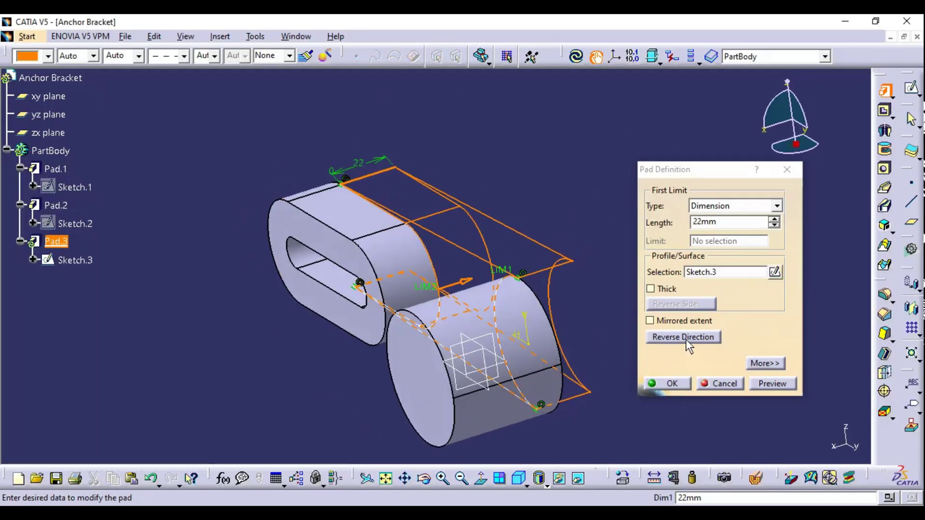
pyautogui.click(687, 339)
pyautogui.doubleClick(730, 225)
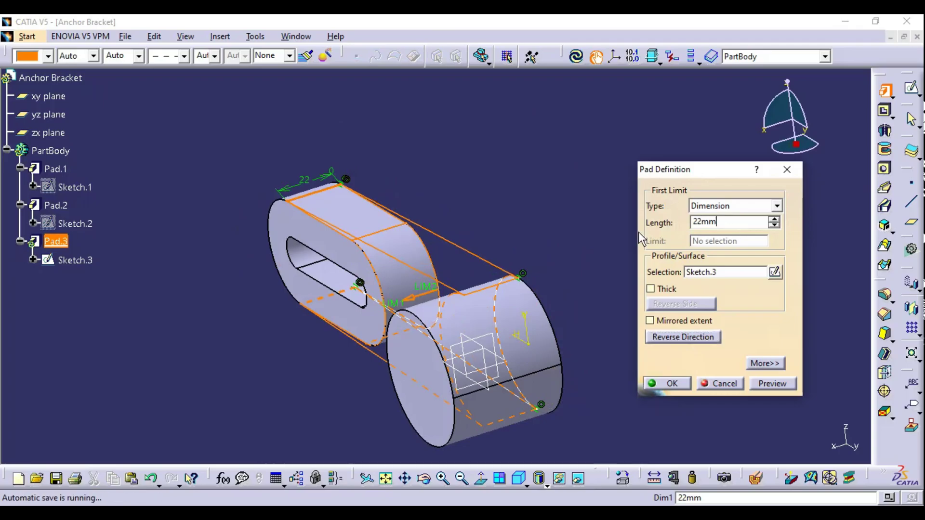
pyautogui.write('1')
pyautogui.press('Return')
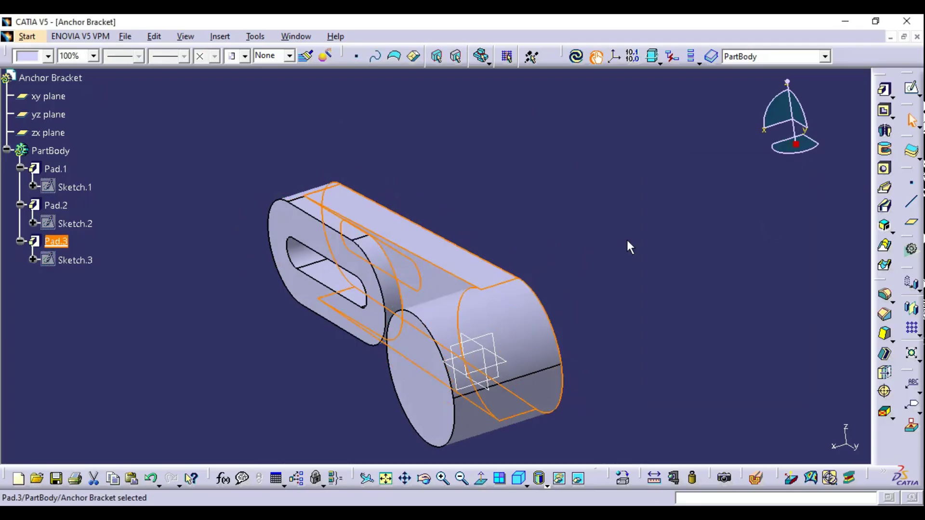
pyautogui.moveTo(578, 246); pyautogui.dragTo(444, 314, button='middle')
pyautogui.hotkey('alt', 'Tab')
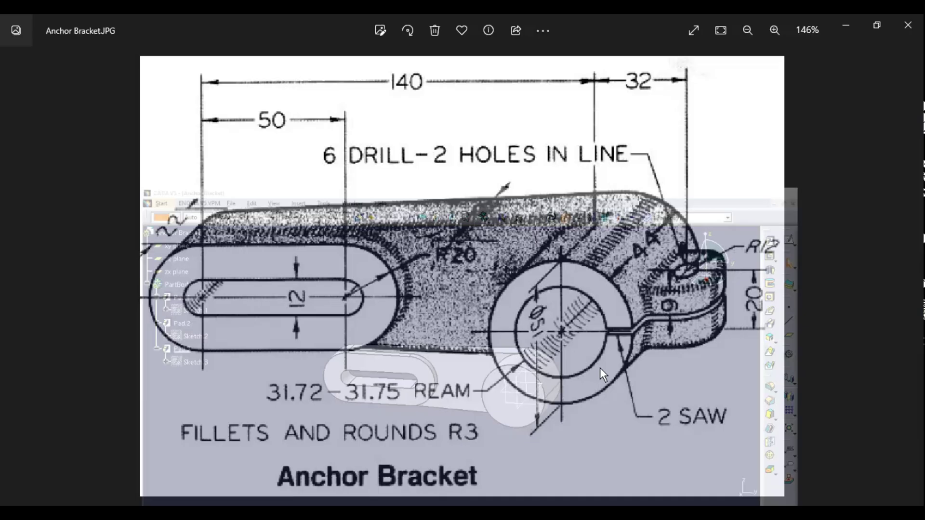